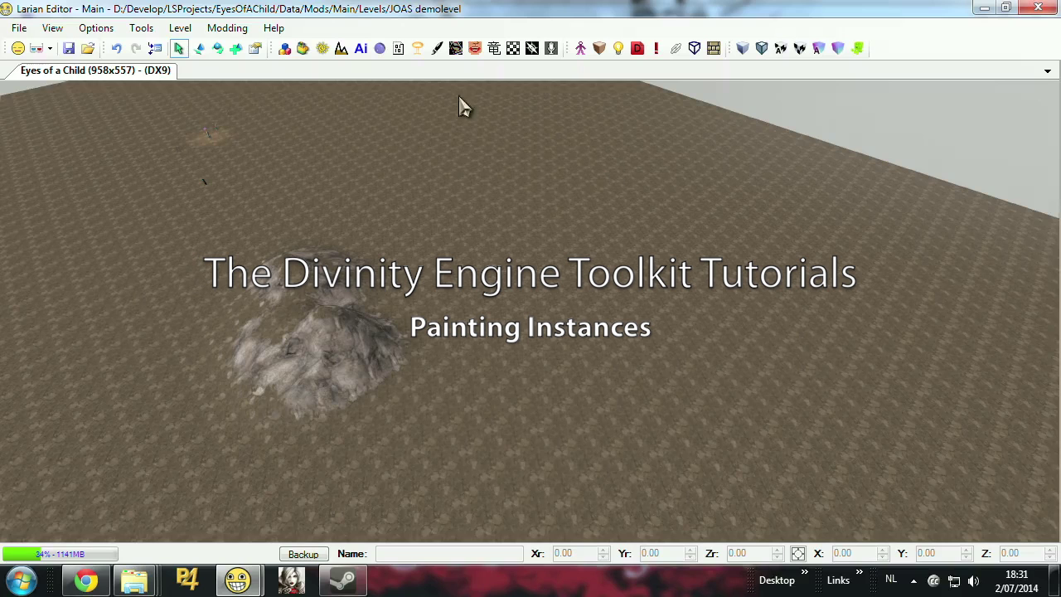
Step: Open the Instance Painter and the Resource Manager, and arrange the Resource Manager so both stay in view
left_click(437, 52)
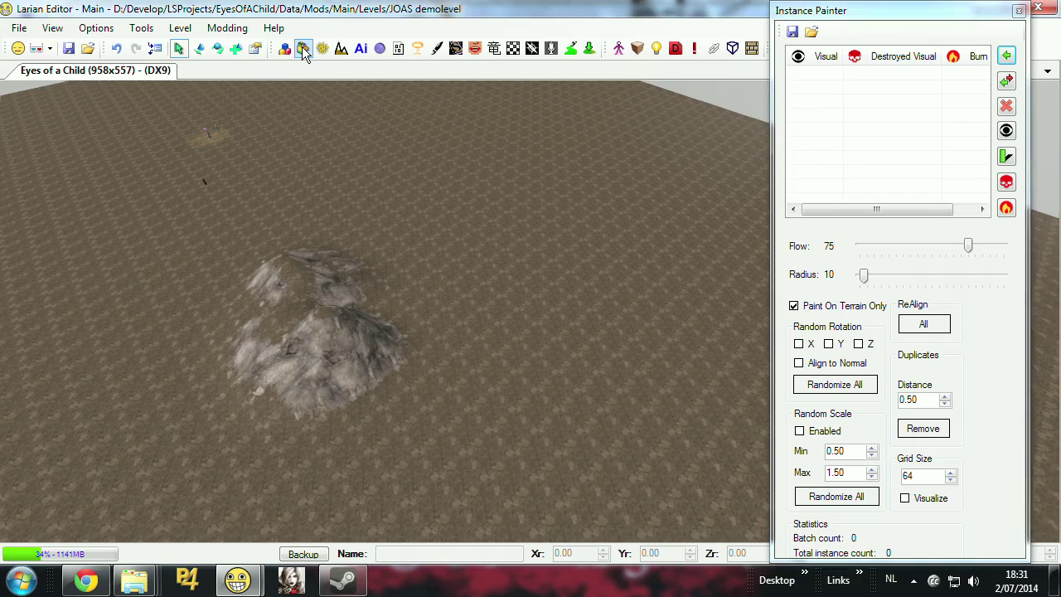
mouse_move(238, 579)
left_click(339, 471)
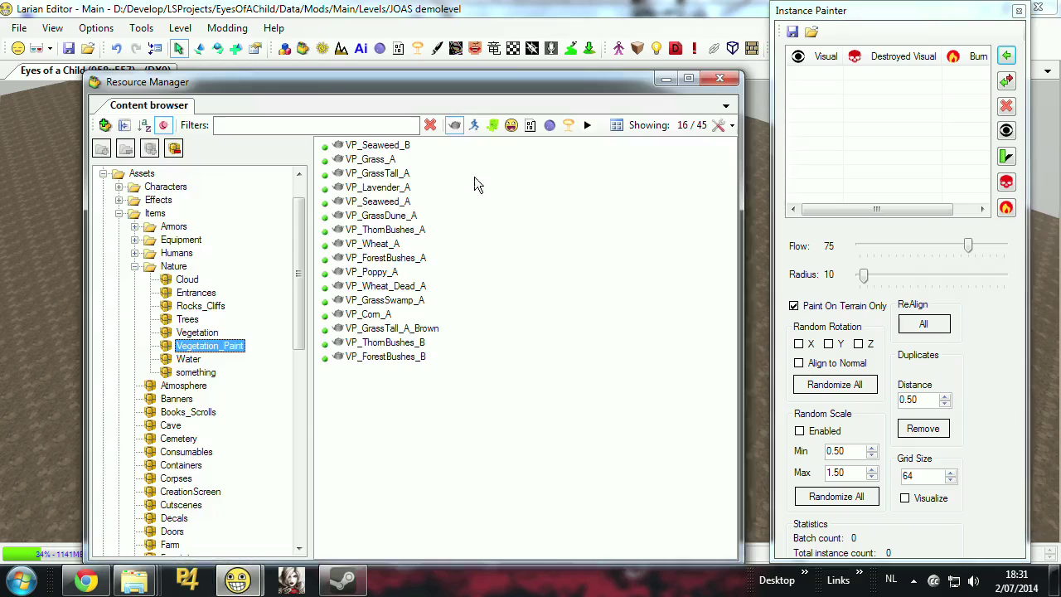
left_click_drag(315, 82, 284, 81)
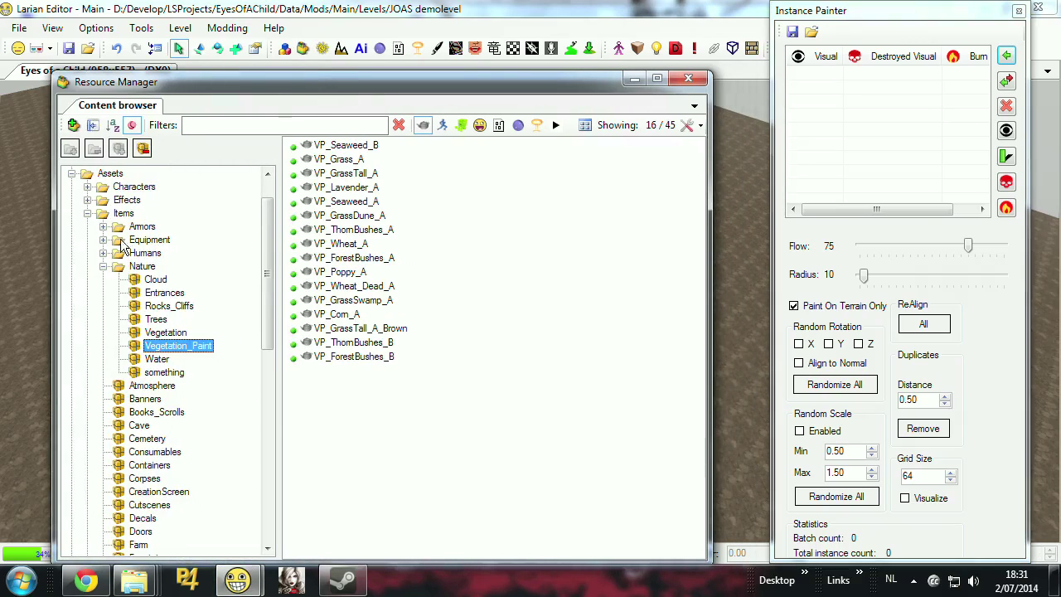
Step: Browse to the Vegetation_Paint category under Items > Nature, filter it to visual resources only, and sort them alphabetically
left_click(123, 214)
left_click(143, 266)
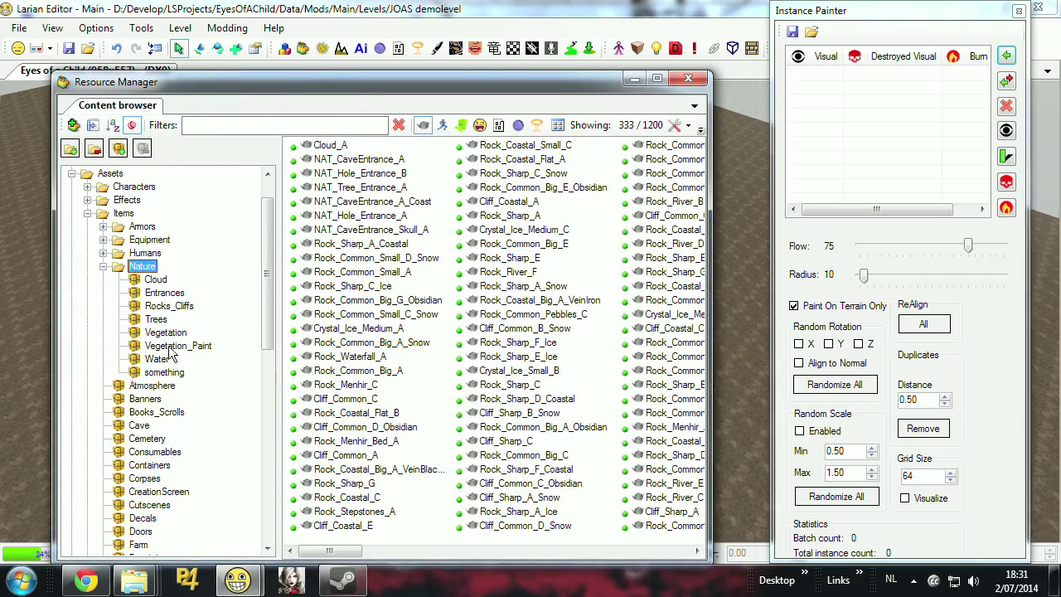
left_click(177, 348)
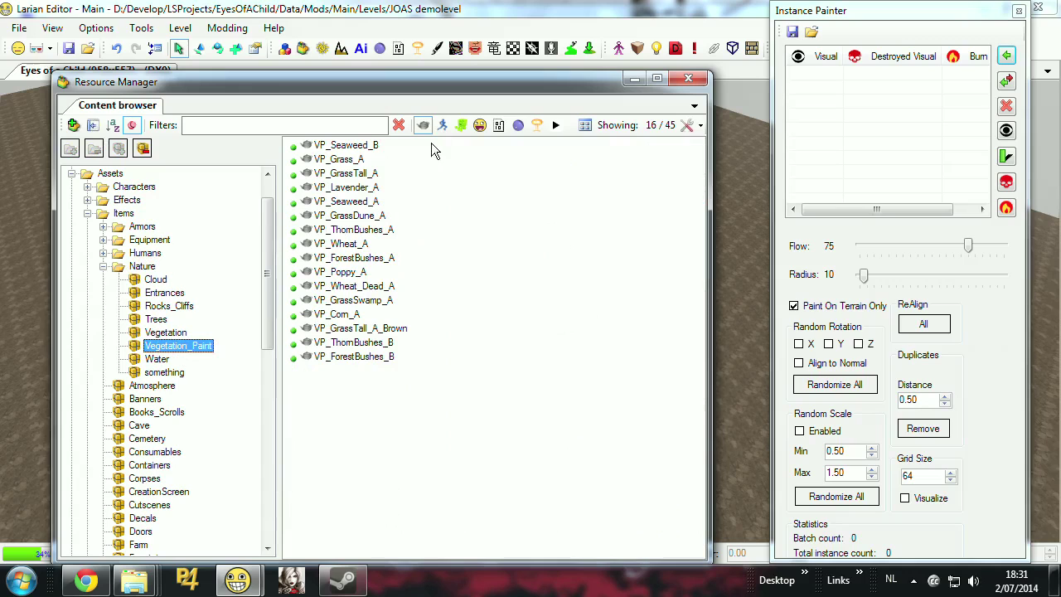
left_click(461, 124)
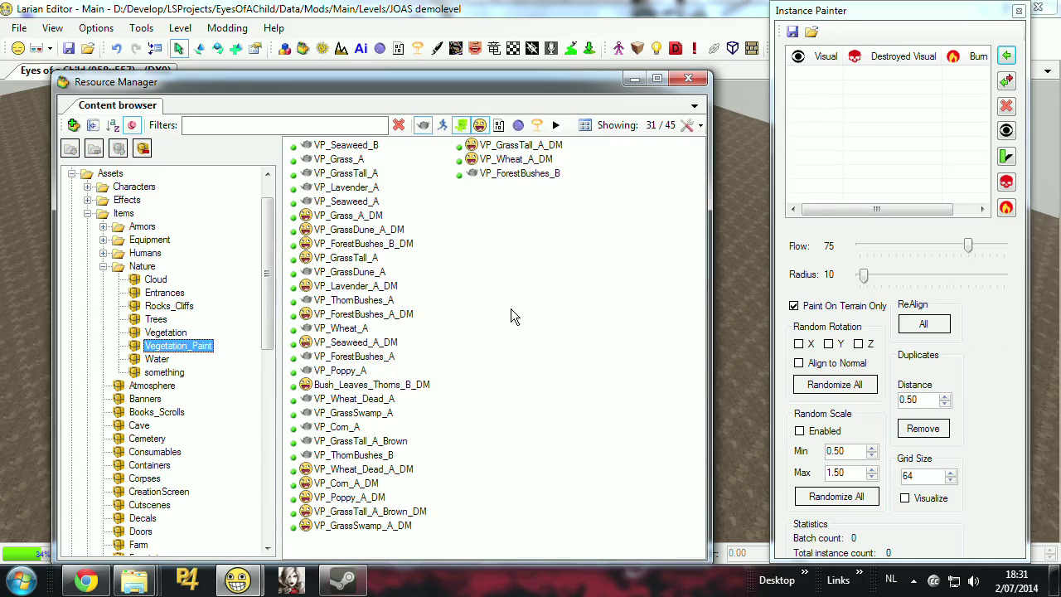
left_click(423, 126)
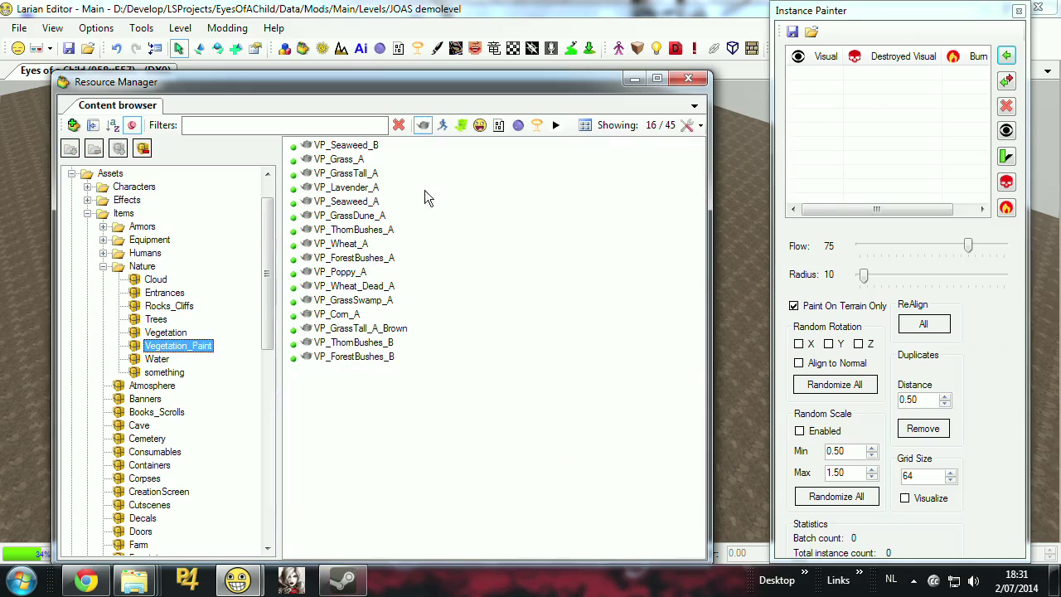
left_click(114, 125)
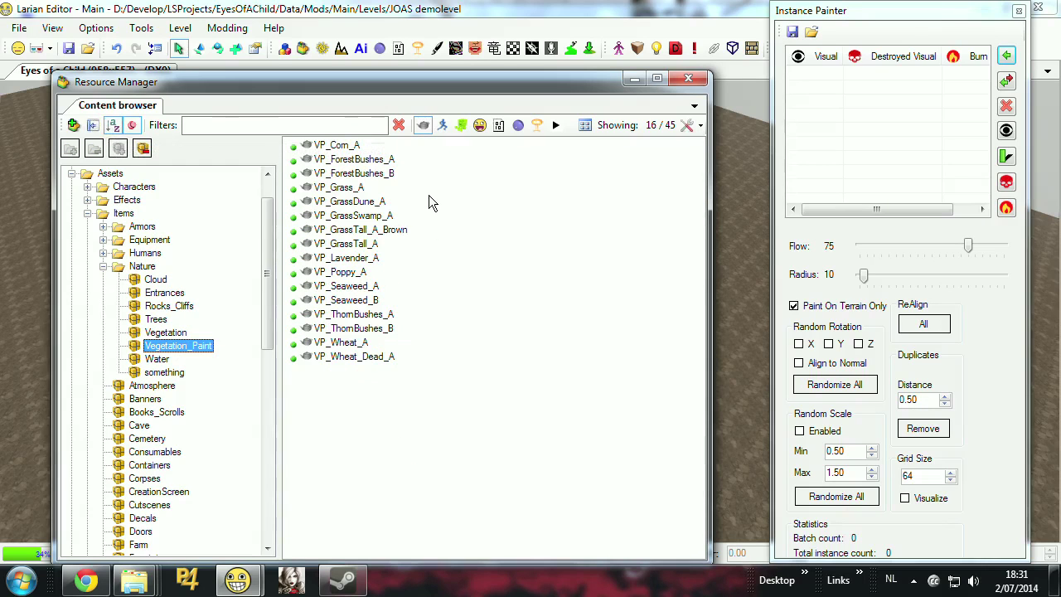
Step: Add VP_GrassDune_A to the Instance Painter's list and widen the Visual column to fit its name
left_click(362, 204)
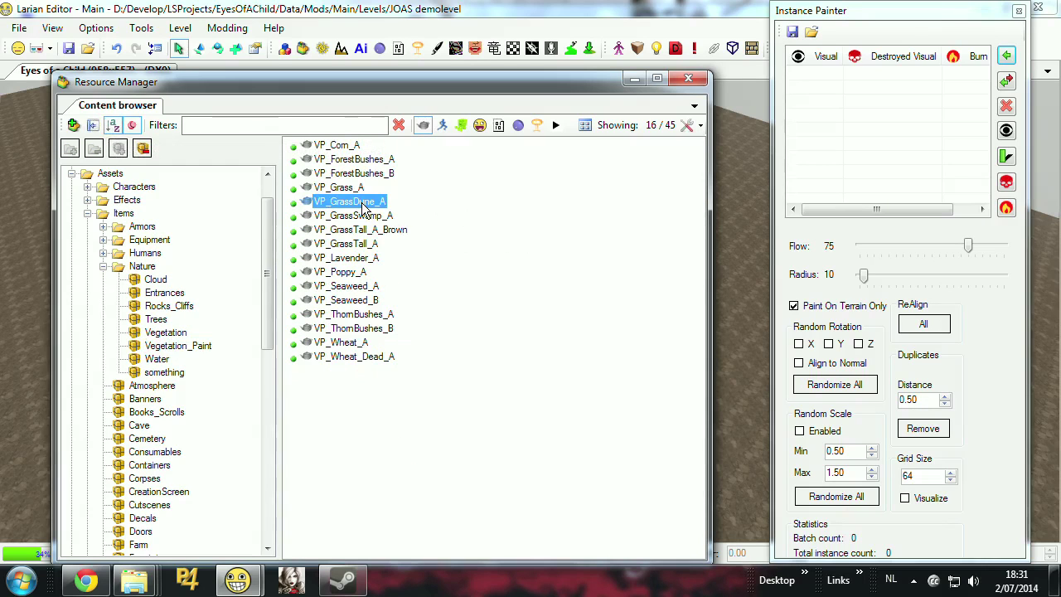
left_click(1007, 56)
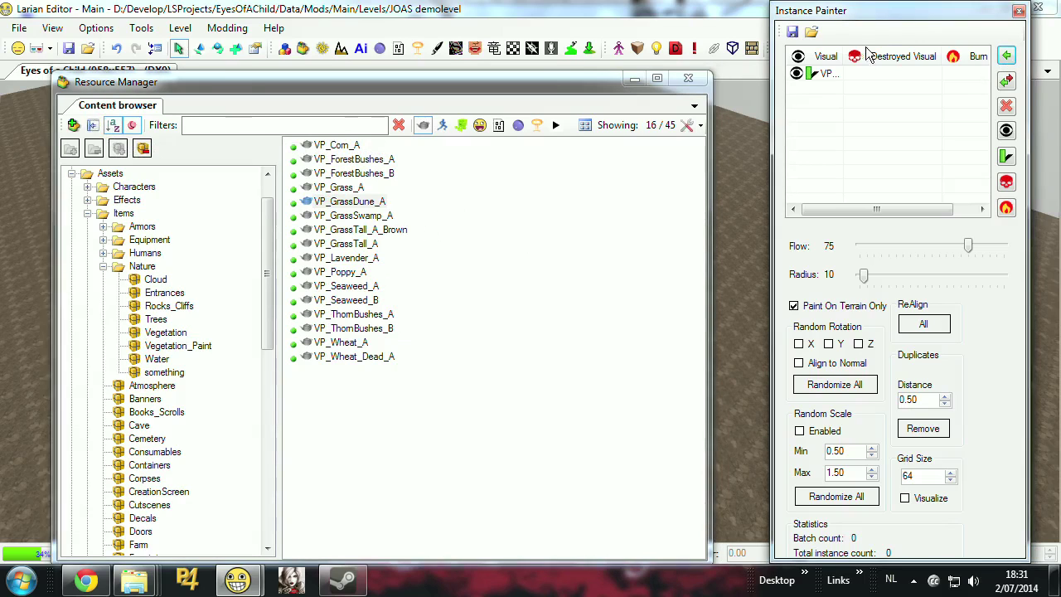
left_click_drag(840, 51, 903, 53)
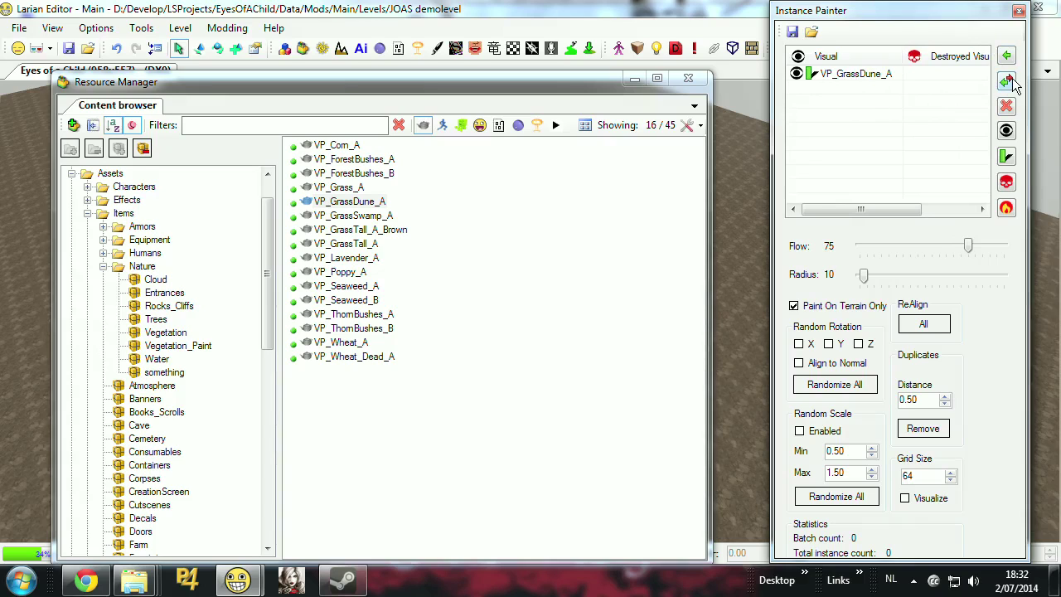
left_click(898, 74)
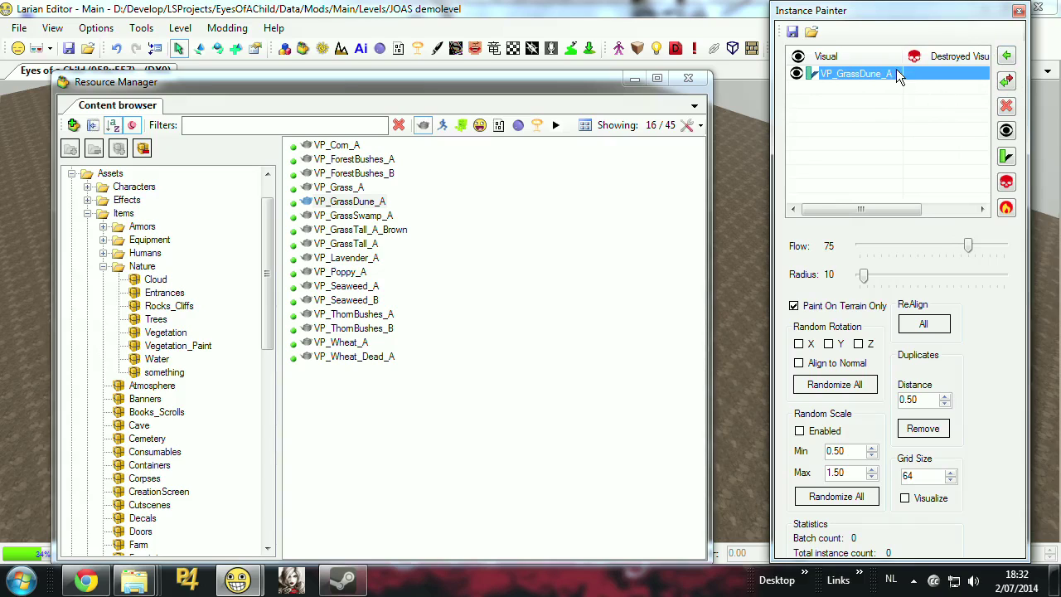
Step: Select VP_GrassDune_A for painting in the instance list and close the Resource Manager
left_click(1007, 132)
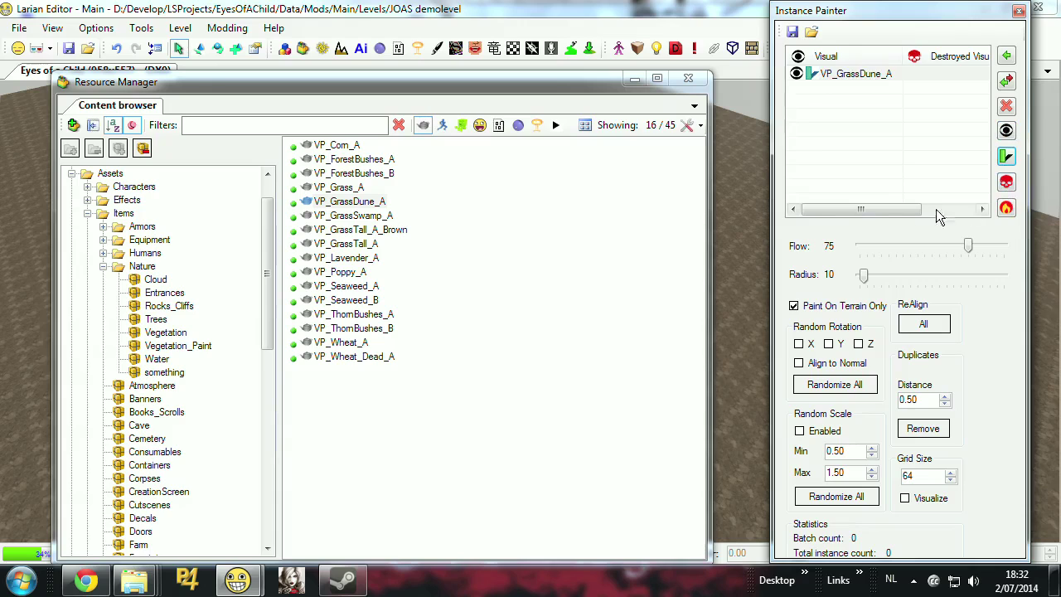
mouse_move(866, 208)
left_mouse_down()
mouse_move(968, 204)
mouse_move(780, 205)
left_mouse_up()
left_click(856, 73)
left_click(688, 78)
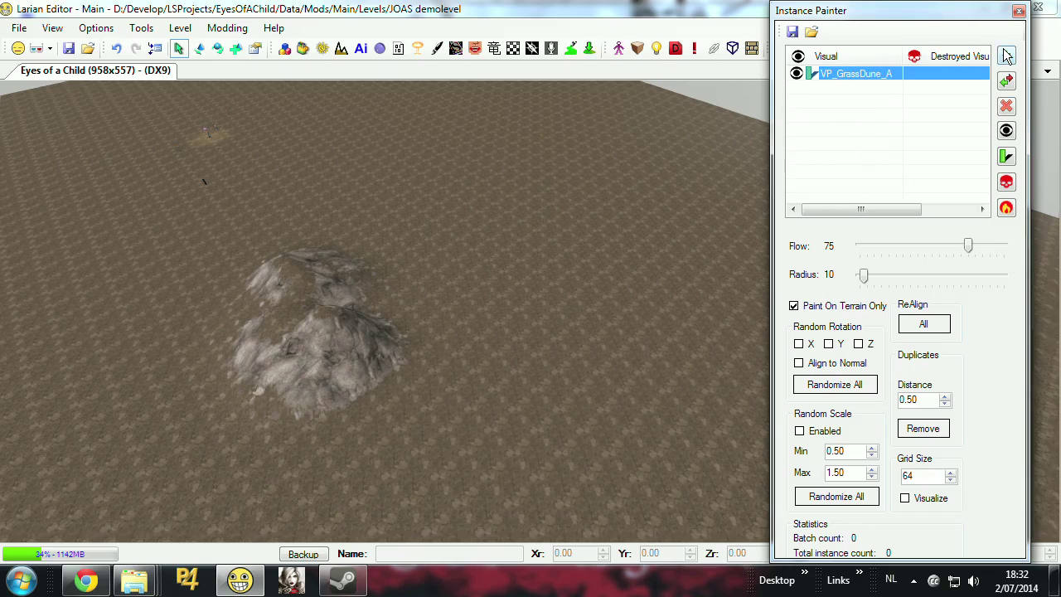
left_click(239, 578)
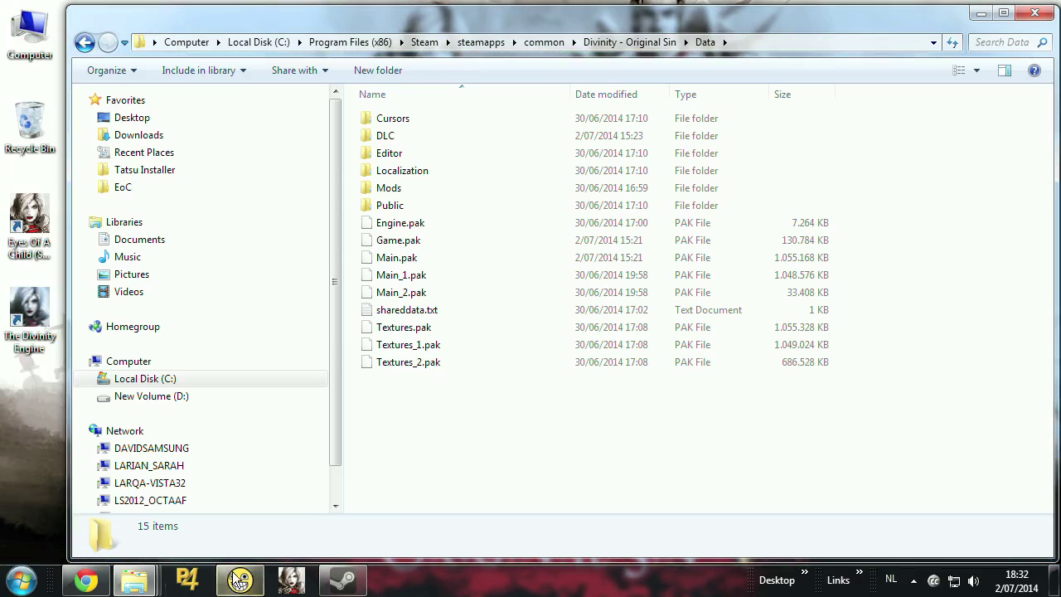
left_click(240, 578)
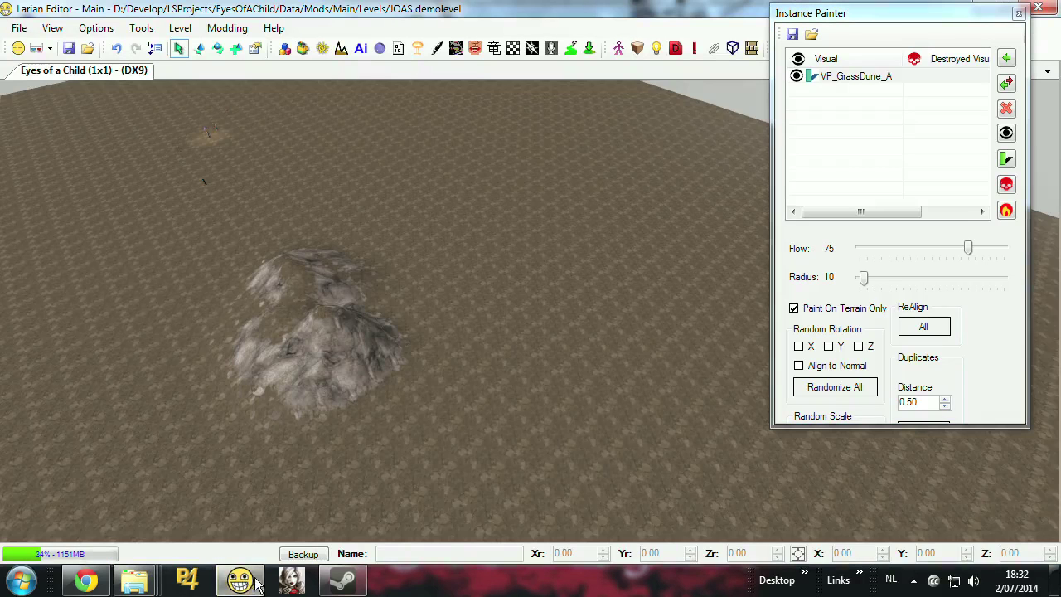
Step: Add VP_Lavender_A from the Resource Manager to the Instance Painter's list and close the Resource Manager
left_click(305, 48)
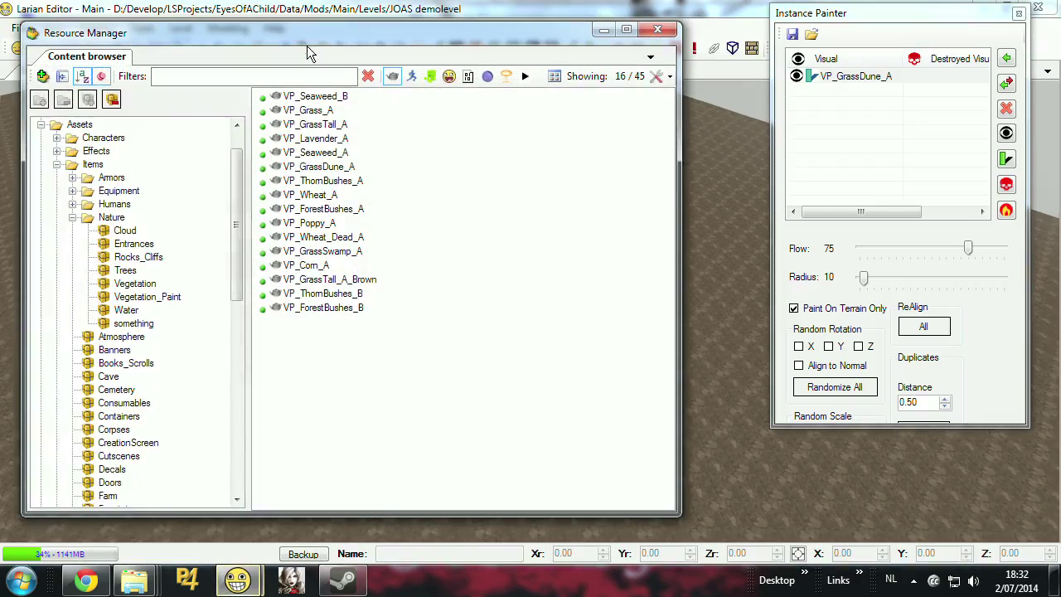
left_click(329, 140)
left_click(1008, 85)
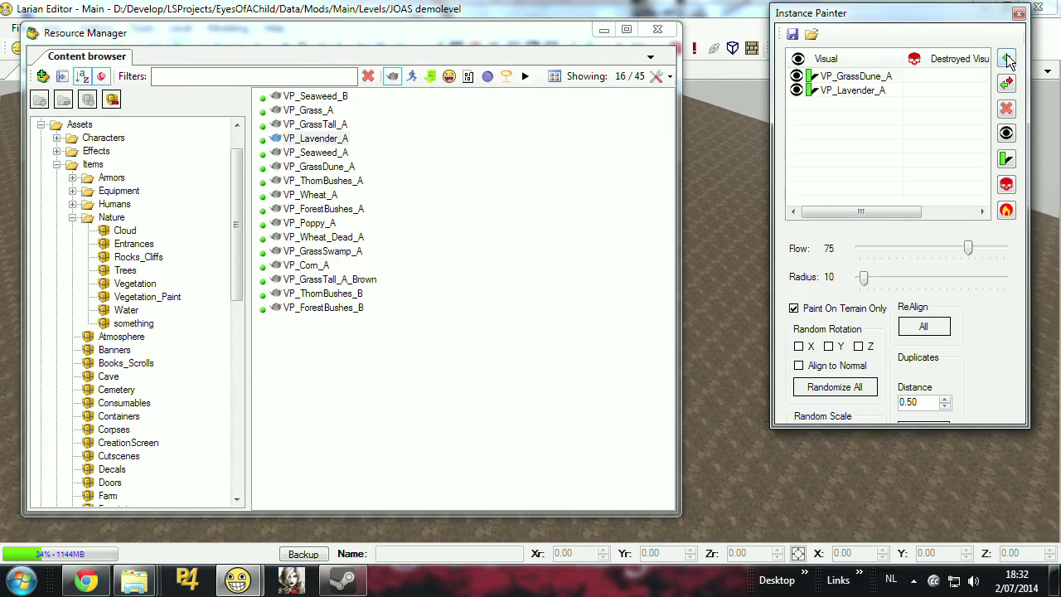
left_click(658, 29)
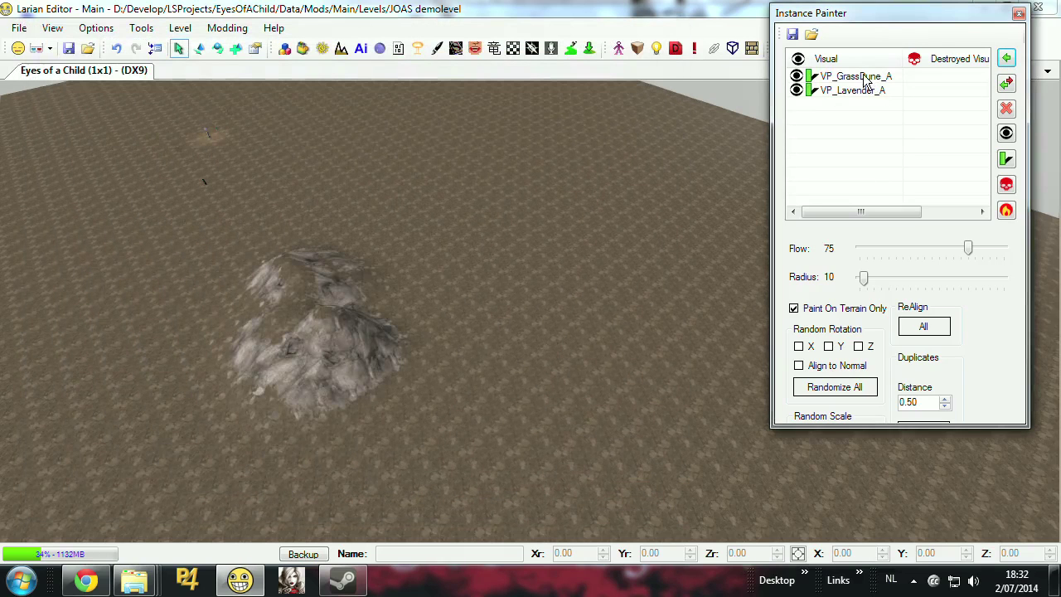
Step: Activate instance painting with VP_GrassDune_A selected and scatter sparse grass tufts over the open terrain
left_click(856, 78)
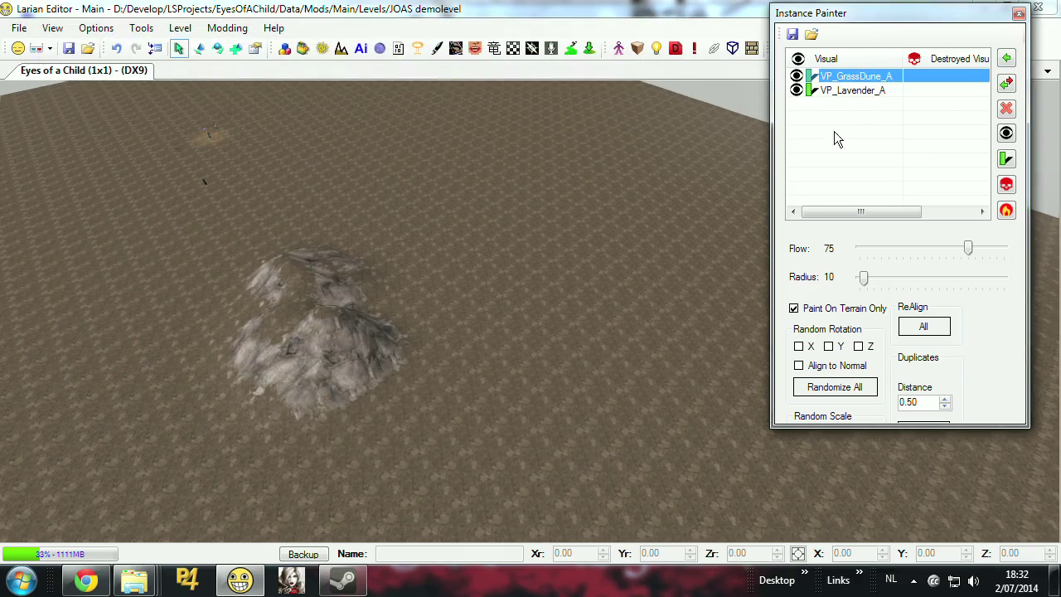
left_click(573, 48)
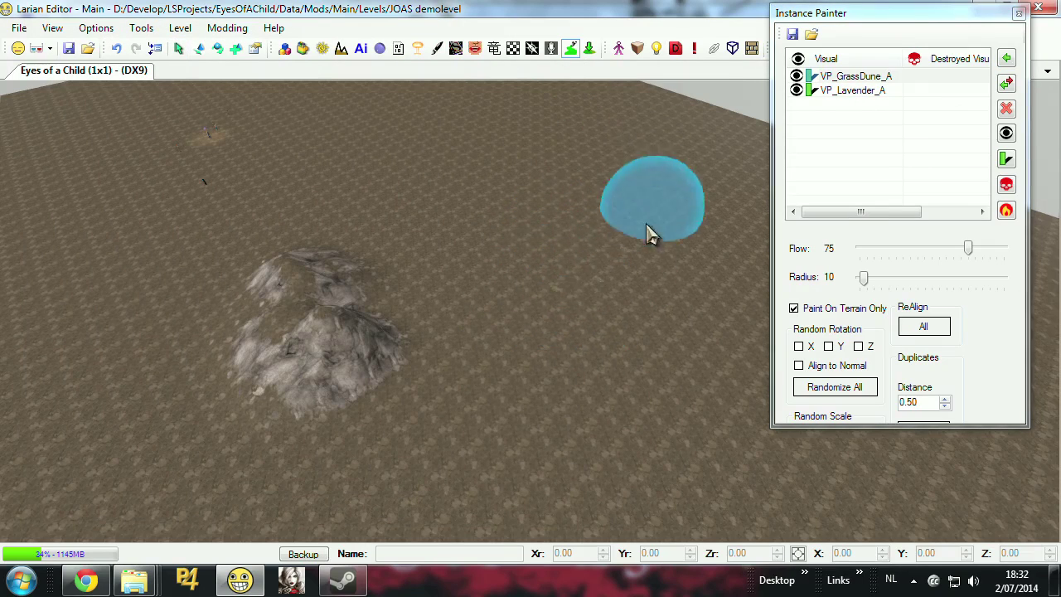
mouse_move(625, 265)
middle_mouse_down()
mouse_move(617, 273)
mouse_move(518, 257)
mouse_move(622, 265)
mouse_move(550, 348)
middle_mouse_up()
scroll(622, 266, "up", 3)
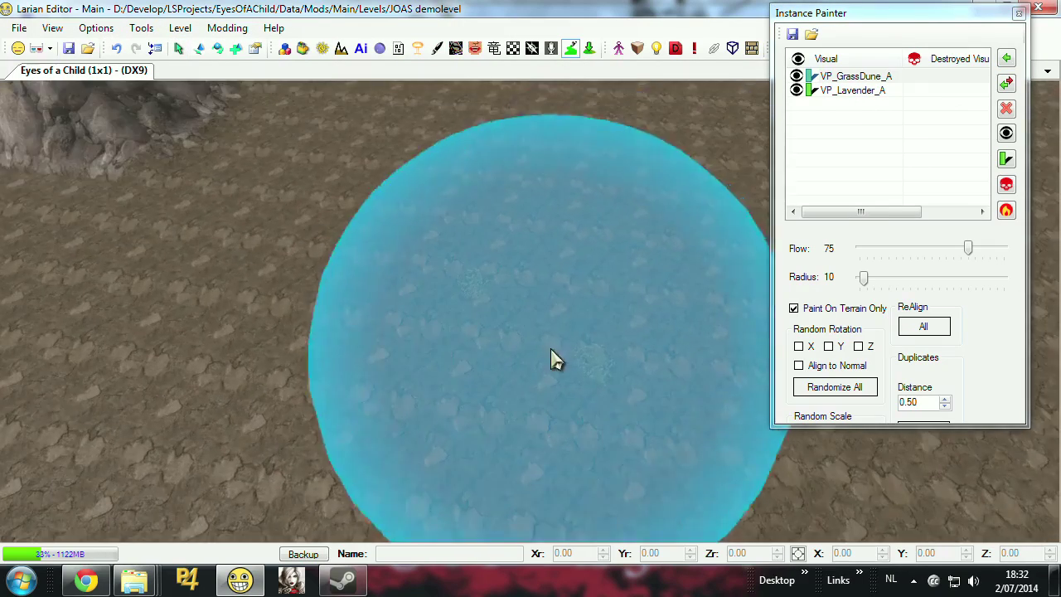
left_click(46, 48)
left_click(95, 88)
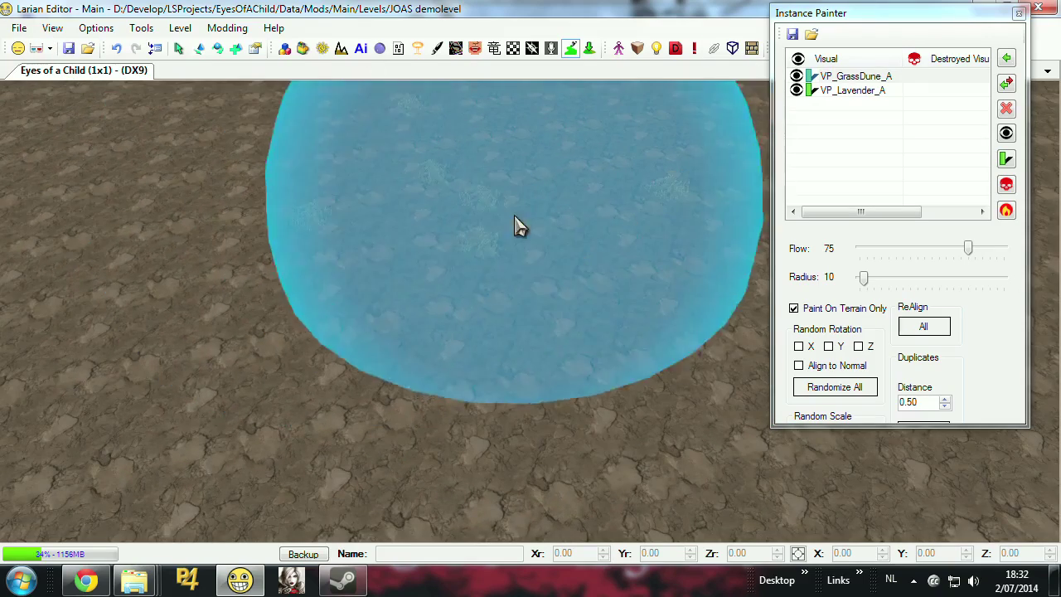
mouse_move(514, 217)
middle_mouse_down()
mouse_move(751, 190)
mouse_move(763, 218)
middle_mouse_up()
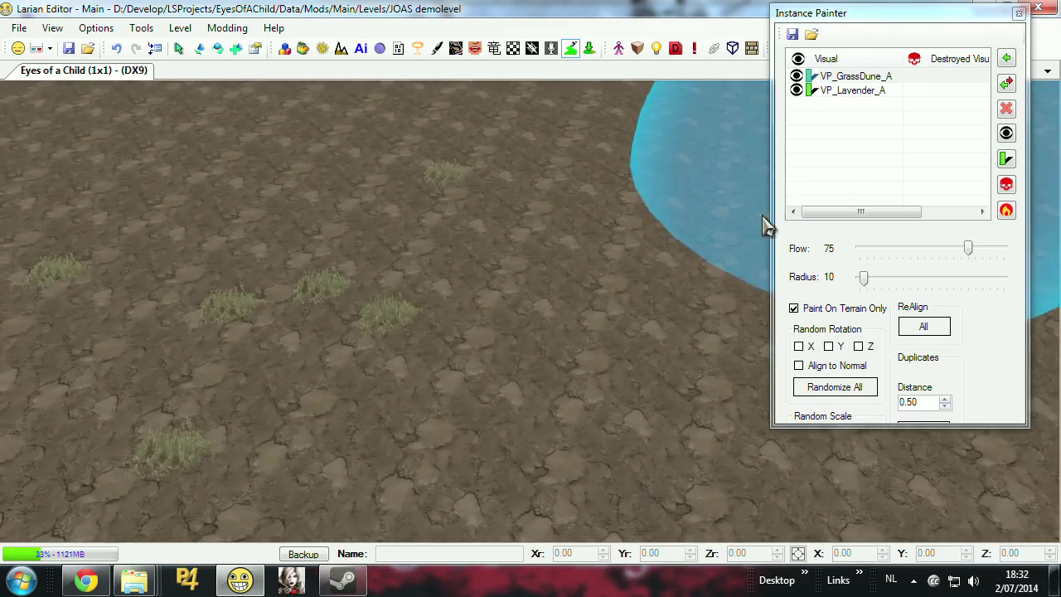
mouse_move(370, 265)
right_mouse_down()
mouse_move(398, 308)
mouse_move(367, 260)
mouse_move(467, 190)
mouse_move(461, 254)
right_mouse_up()
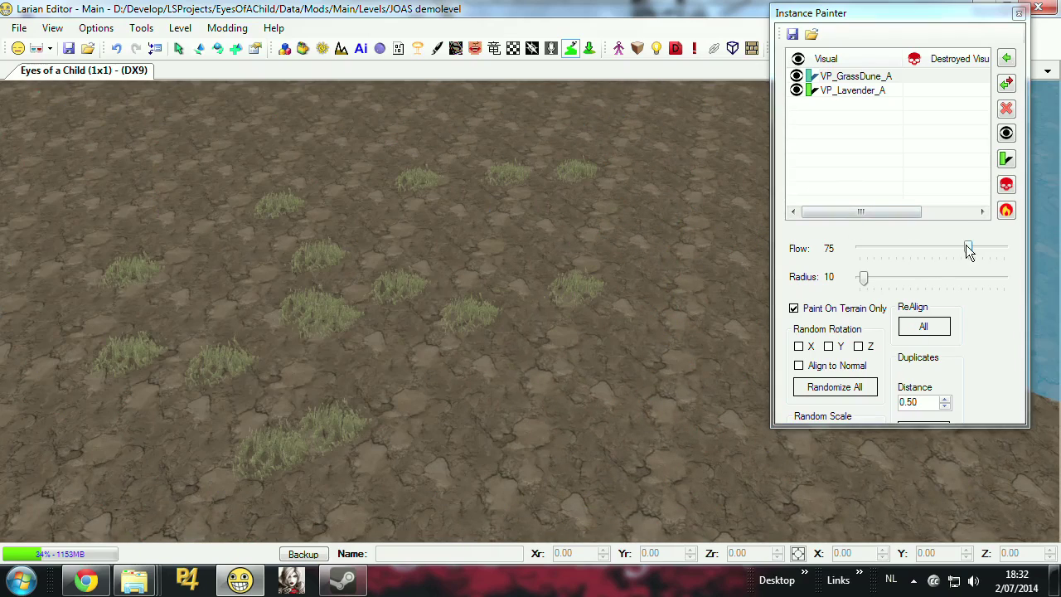
Step: Set the brush flow to 100 and radius to 1, and paint a dense VP_GrassDune_A patch among the scattered tufts
left_click_drag(968, 249, 860, 279)
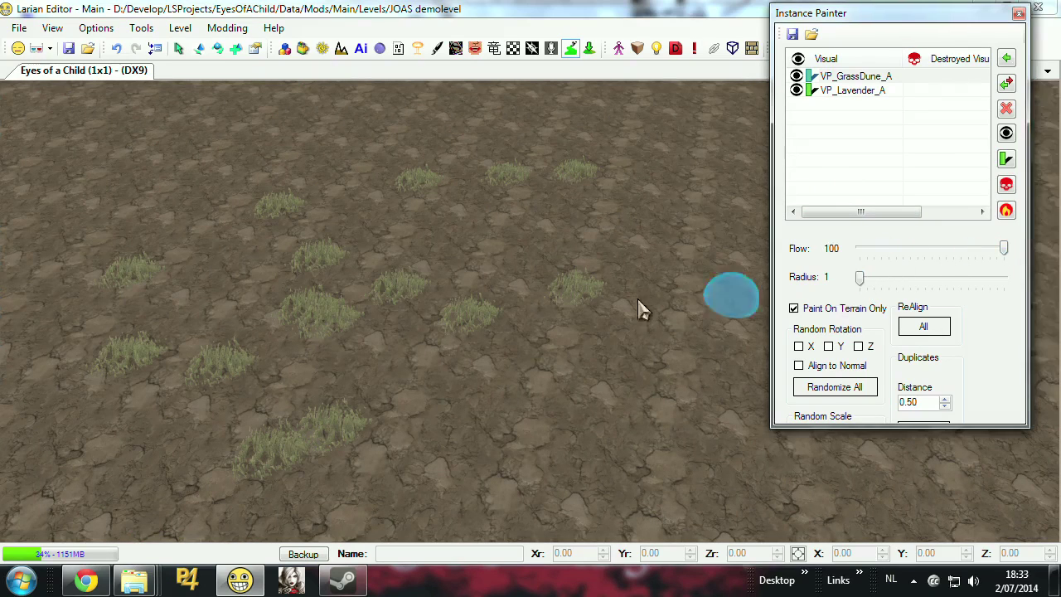
mouse_move(497, 299)
left_mouse_down()
mouse_move(481, 310)
mouse_move(440, 287)
mouse_move(321, 347)
mouse_move(439, 426)
mouse_move(472, 363)
left_mouse_up()
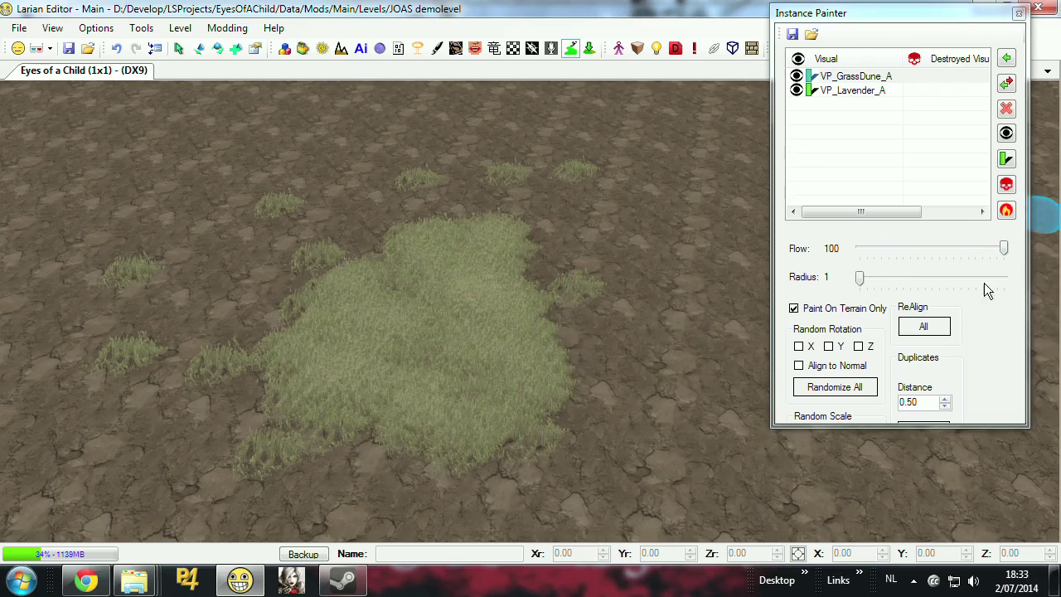
Step: Realign all painted instances and remove duplicates using a distance of 0.50
left_click(926, 333)
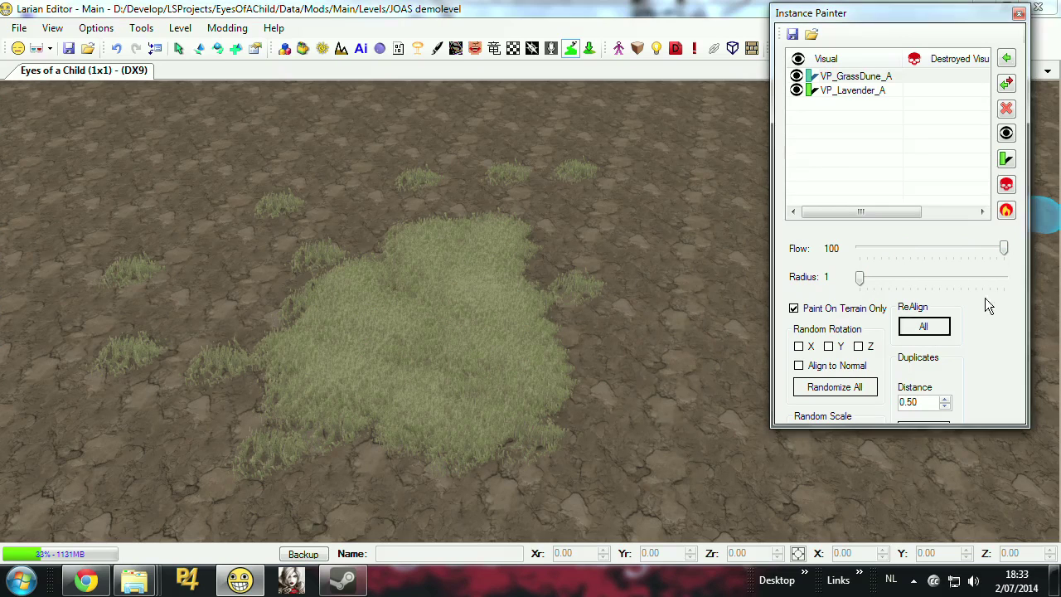
double_click(988, 426)
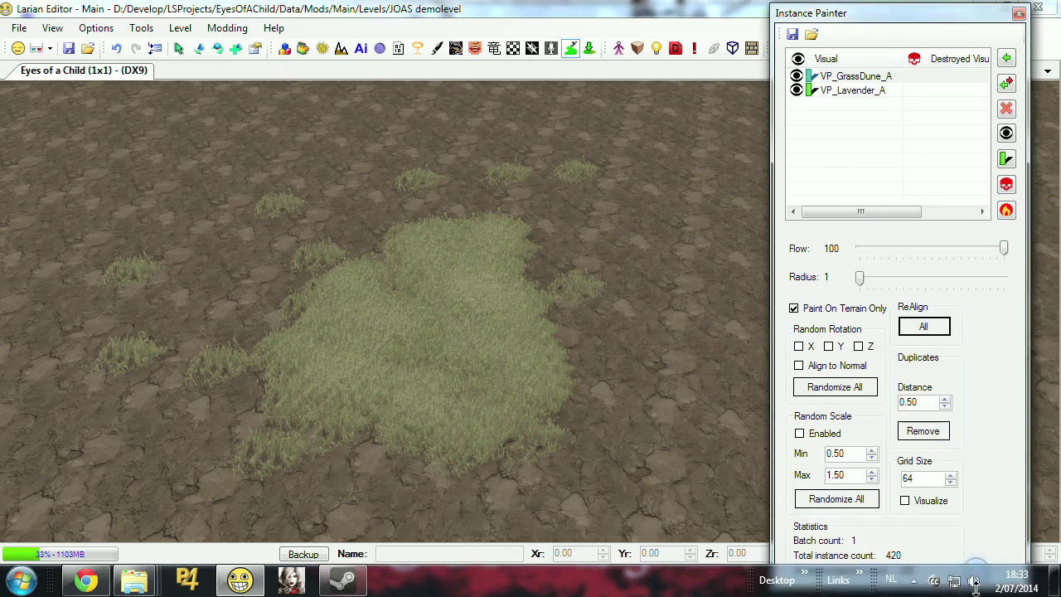
left_click(923, 430)
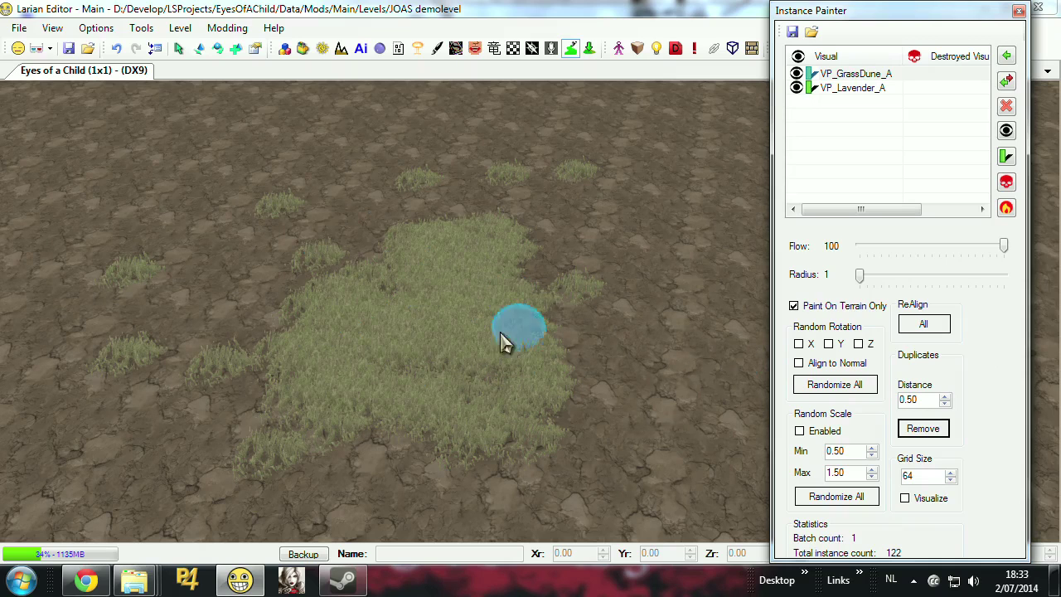
Step: Erase grass from the middle of the patch, and paint VP_GrassDune_A and VP_Lavender_A together over it
mouse_move(406, 348)
left_mouse_down()
mouse_move(438, 339)
mouse_move(439, 277)
mouse_move(426, 301)
mouse_move(430, 397)
mouse_move(378, 367)
mouse_move(414, 359)
mouse_move(446, 378)
mouse_move(389, 390)
mouse_move(591, 330)
left_mouse_up()
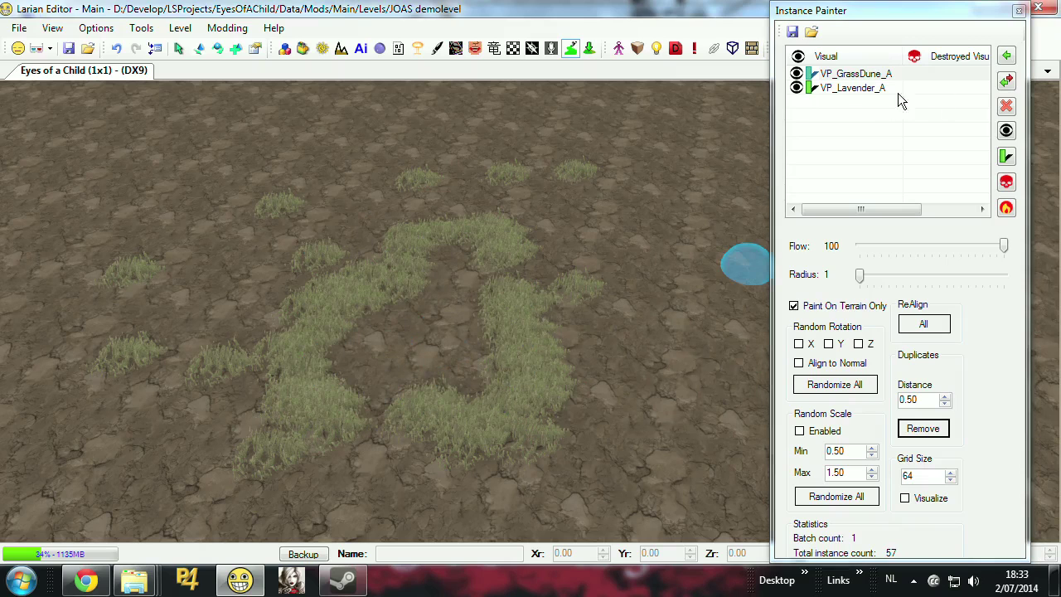
left_click(854, 88)
mouse_move(486, 307)
left_mouse_down()
mouse_move(407, 373)
mouse_move(352, 237)
mouse_move(277, 434)
mouse_move(474, 254)
mouse_move(426, 483)
mouse_move(907, 430)
left_mouse_up()
Step: Remove duplicate instances at a distance of 0.50 and again with the distance set to 1.00
left_click(920, 429)
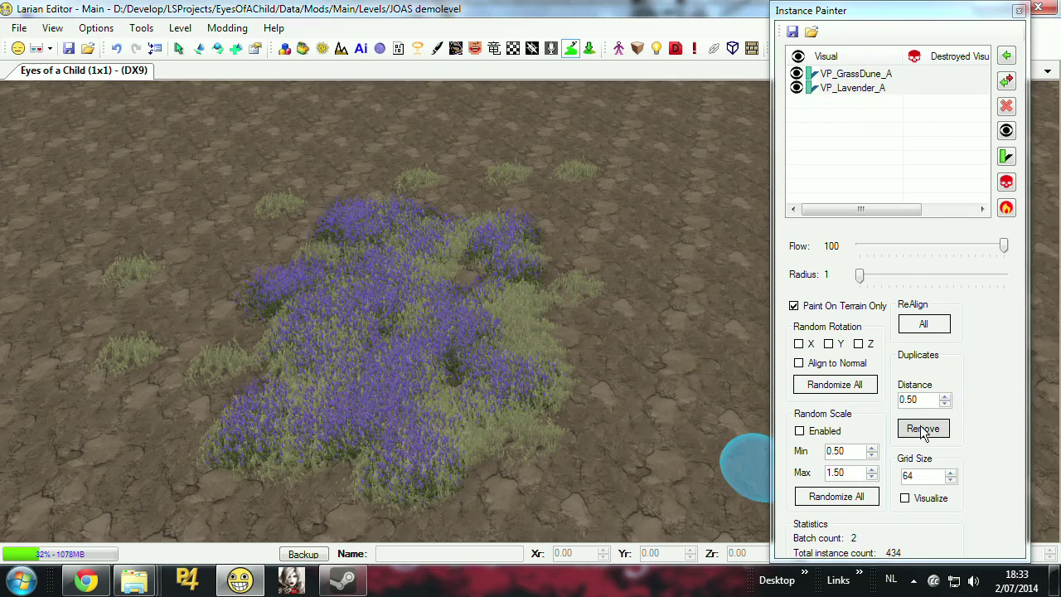
key("shift+Tab")
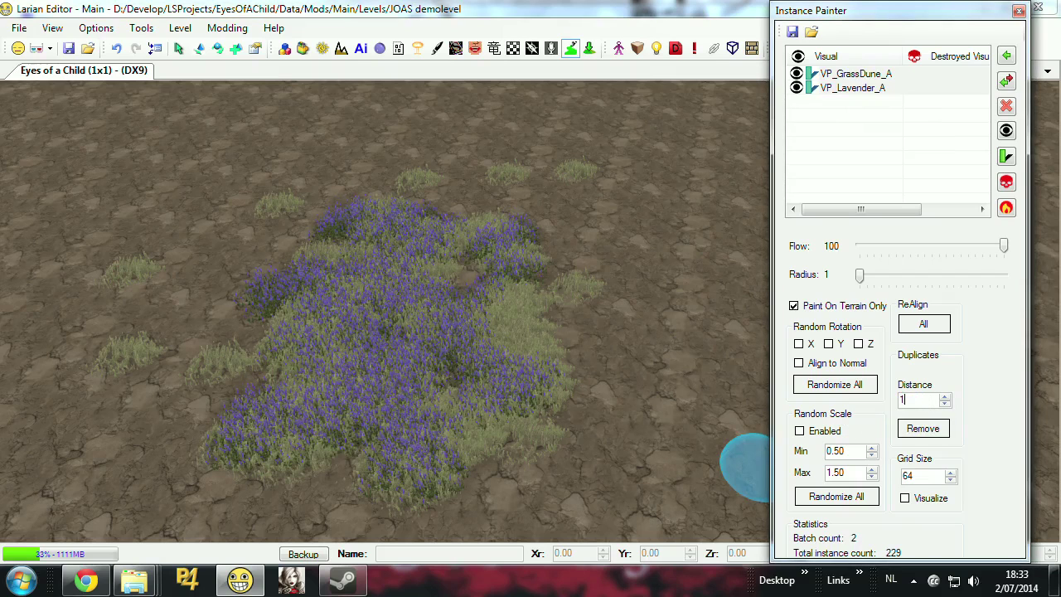
type("1.00")
left_click(922, 429)
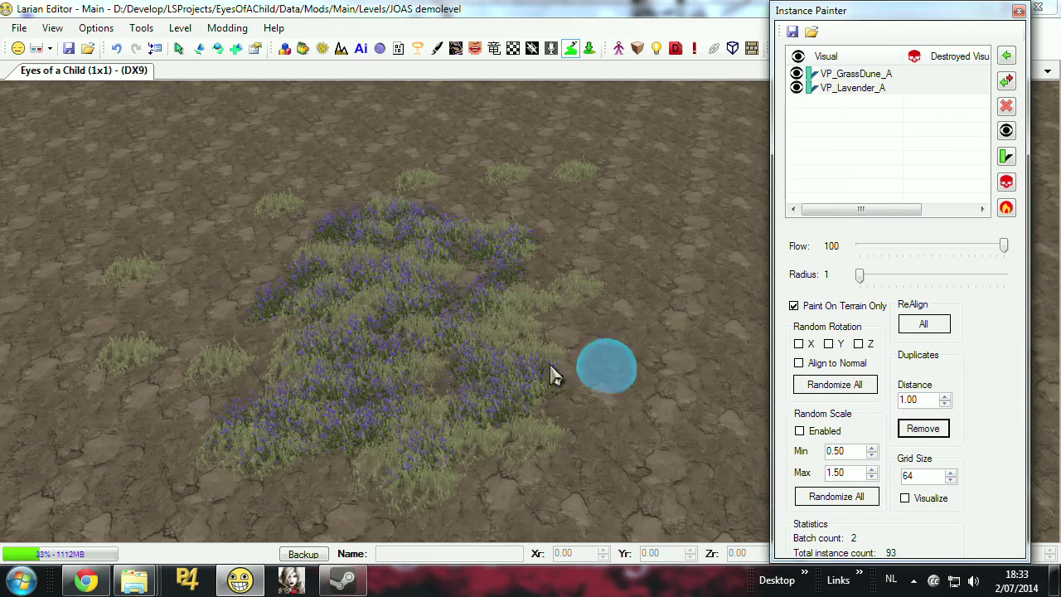
Step: Touch up the middle of the patch by brushing over it with the grass and lavender instances
mouse_move(462, 377)
left_mouse_down()
mouse_move(461, 308)
mouse_move(400, 279)
left_mouse_up()
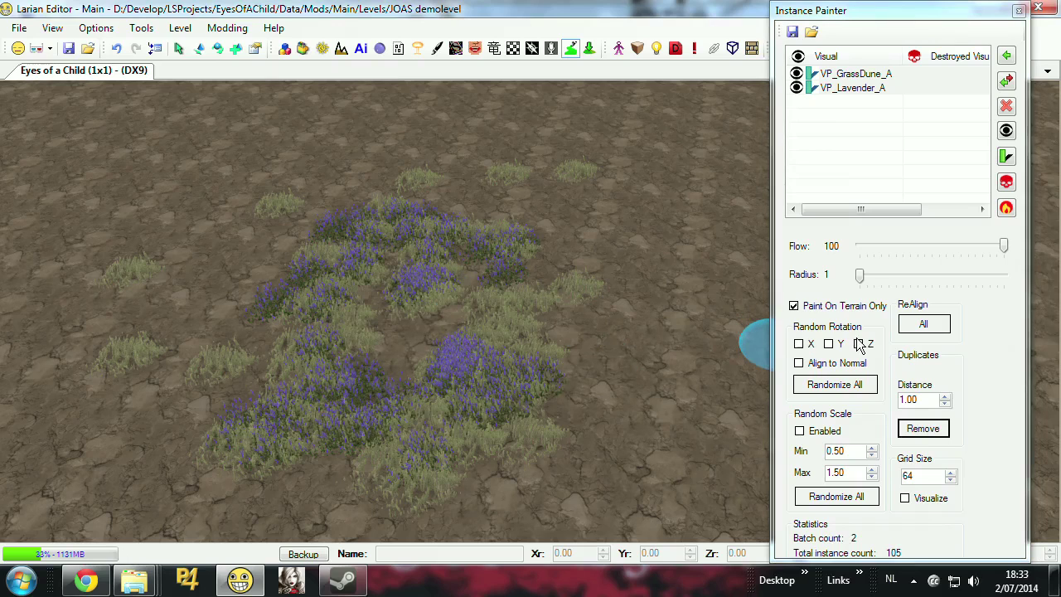
Step: Enable random scaling and paint a new mixed grass-and-lavender patch beside the existing one, plus two clumps of VP_GrassDune_A alone behind it
left_click(801, 433)
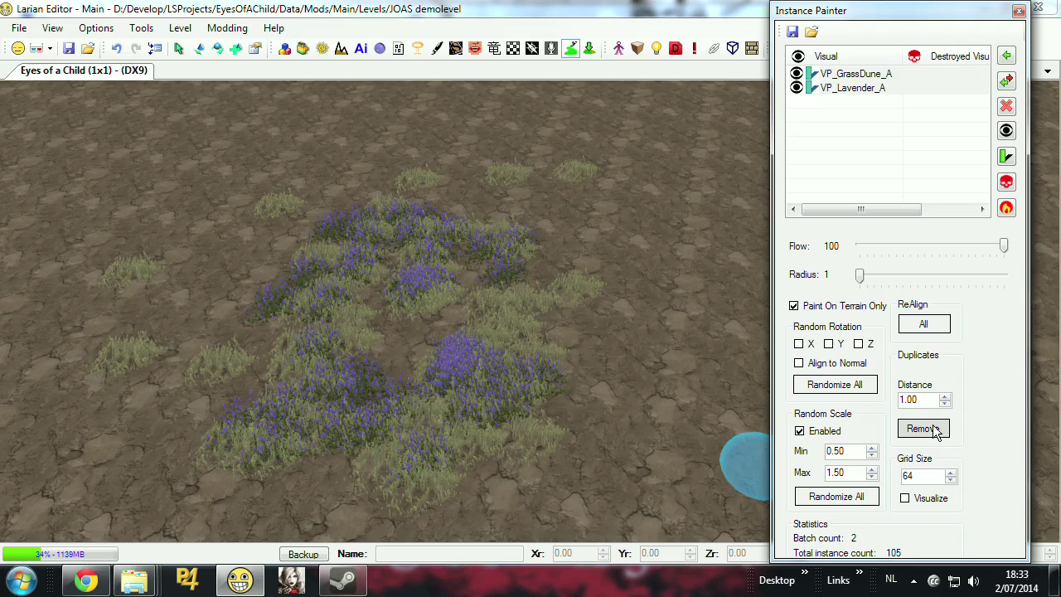
mouse_move(598, 315)
left_mouse_down()
mouse_move(688, 426)
mouse_move(684, 412)
mouse_move(750, 357)
left_mouse_up()
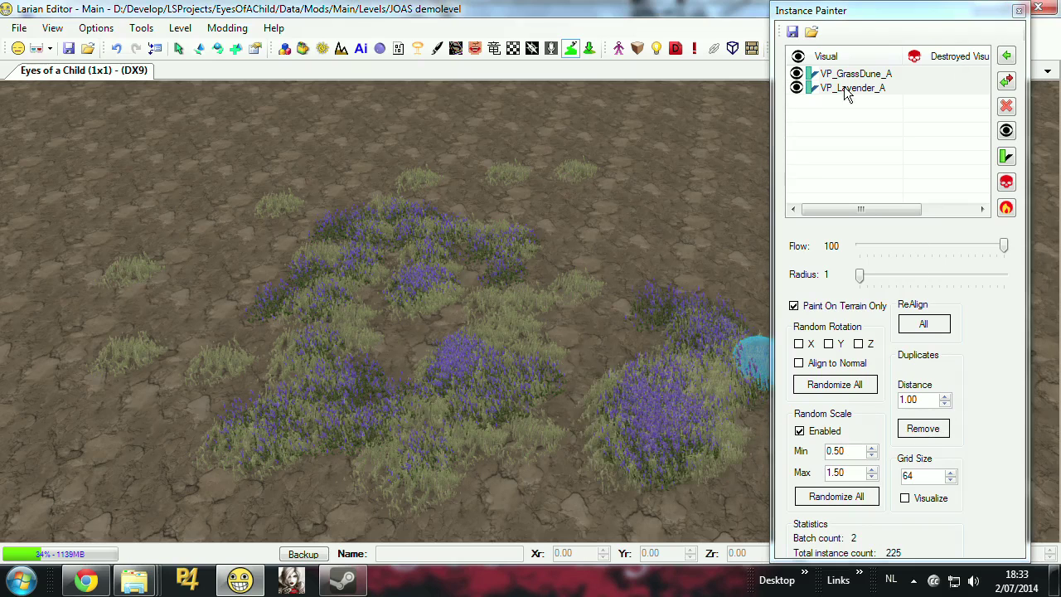
left_click(856, 74)
left_click(639, 191)
left_click(703, 237)
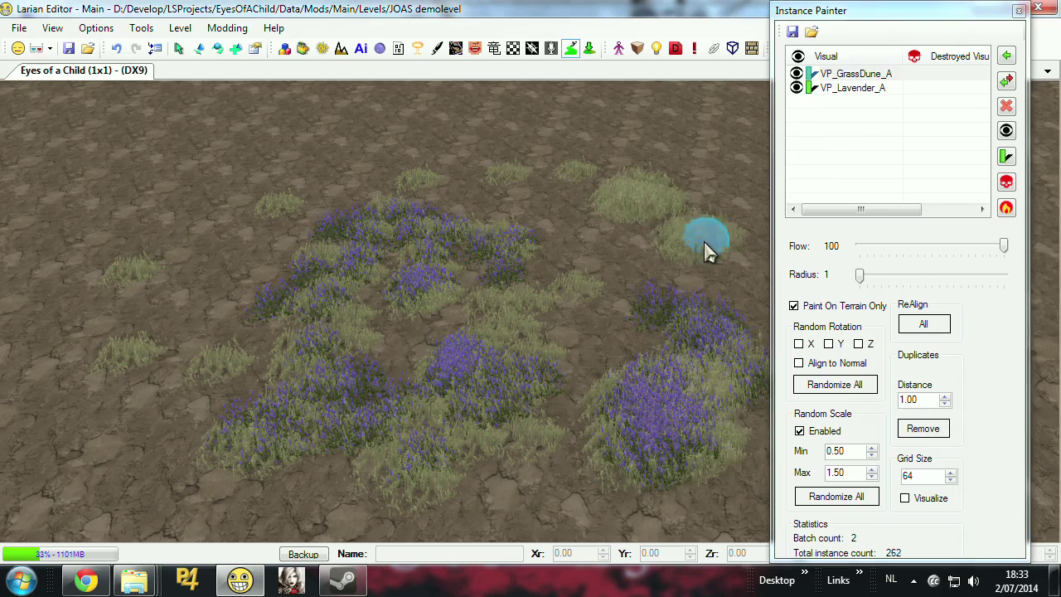
Step: Lower the brush flow to 11 and paint sparse VP_GrassDune_A on the bare ground beside the original patch
left_click_drag(1005, 247, 876, 246)
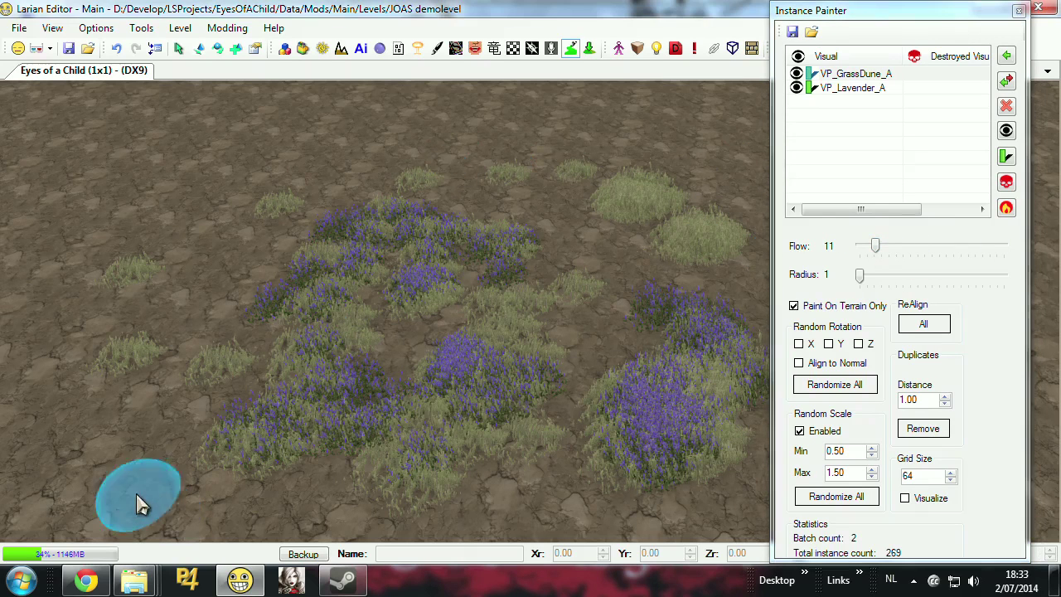
mouse_move(136, 494)
left_mouse_down()
mouse_move(95, 469)
mouse_move(135, 409)
mouse_move(92, 438)
left_mouse_up()
mouse_move(254, 347)
middle_mouse_down()
mouse_move(225, 371)
mouse_move(358, 399)
middle_mouse_up()
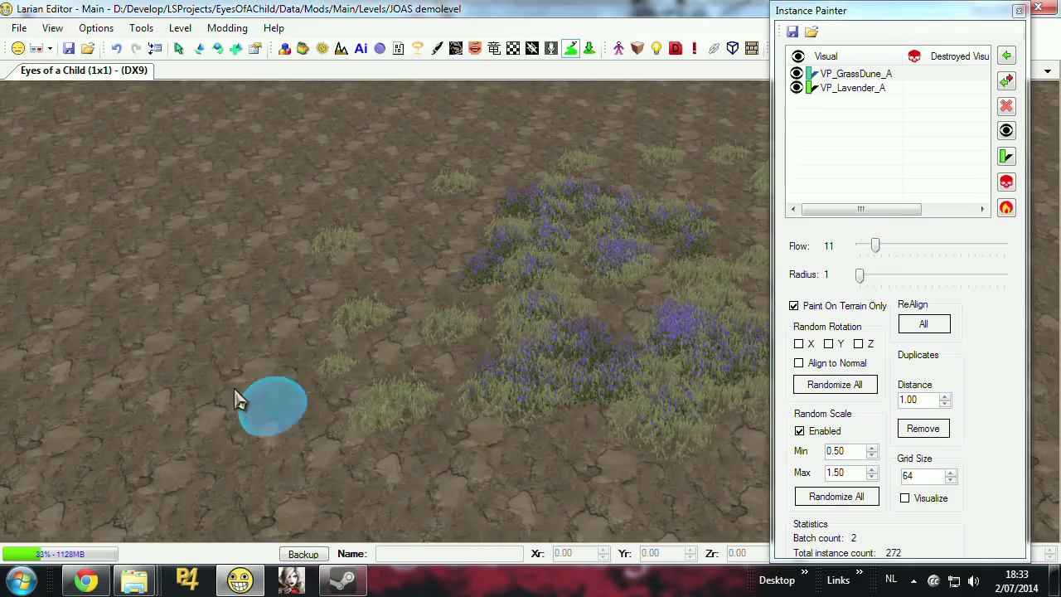
mouse_move(236, 399)
left_mouse_down()
mouse_move(239, 348)
mouse_move(194, 340)
mouse_move(184, 450)
mouse_move(206, 431)
mouse_move(244, 501)
mouse_move(265, 391)
left_mouse_up()
key("Right")
key("Down")
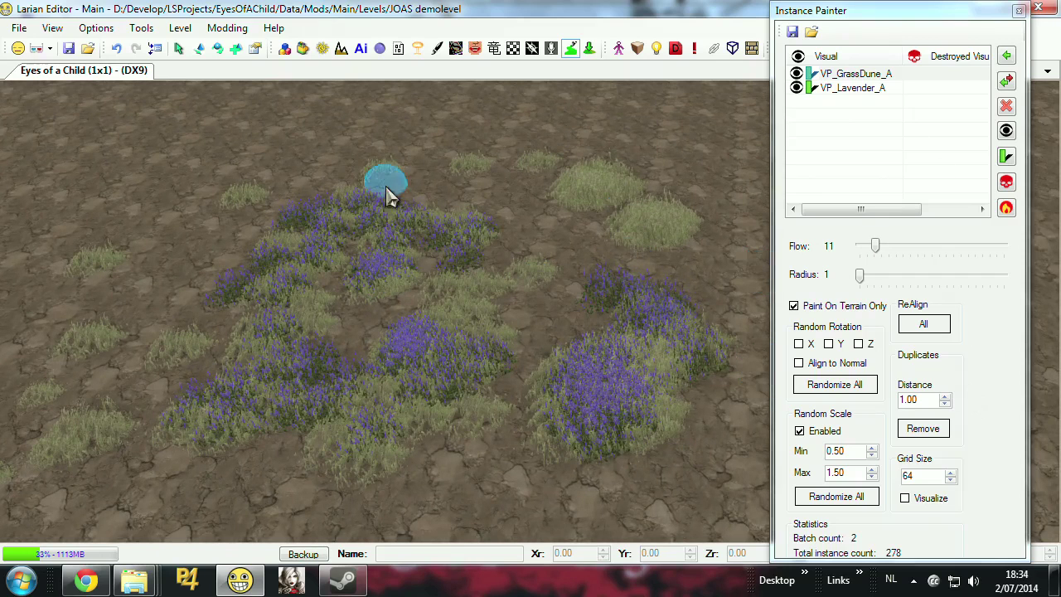
Step: Filter the Nature assets by "tree" in the Resource Manager and add Tree_Pine_C to the painter's list of visuals
left_click(305, 49)
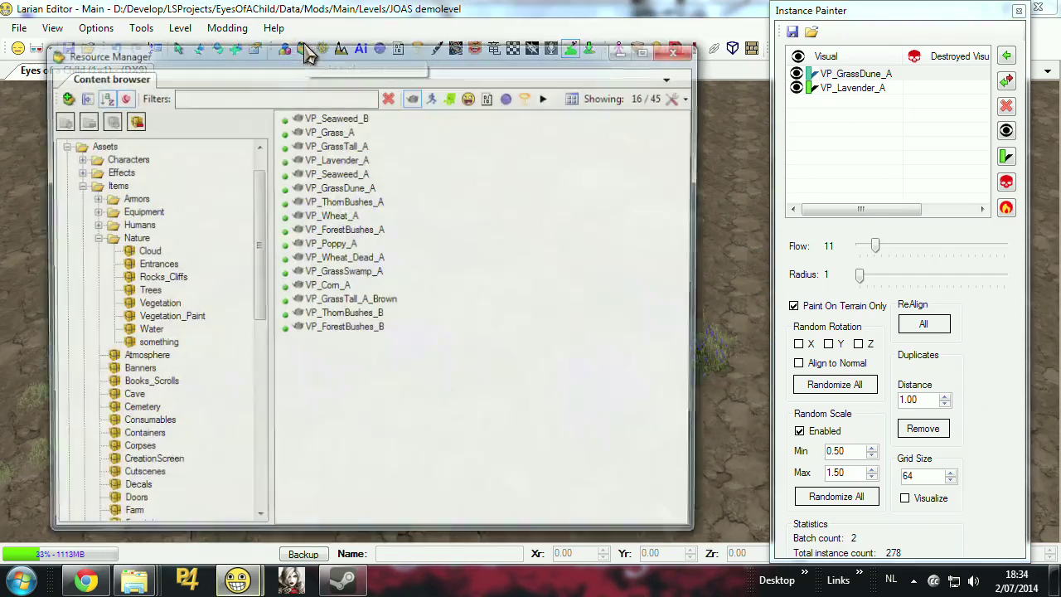
left_click(215, 98)
type("tree")
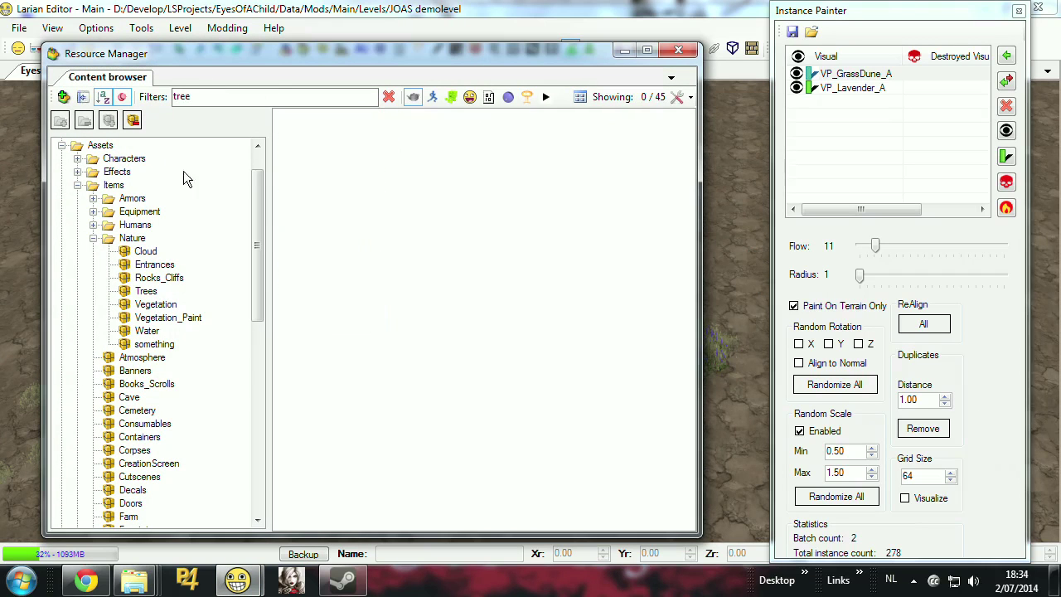
left_click(135, 239)
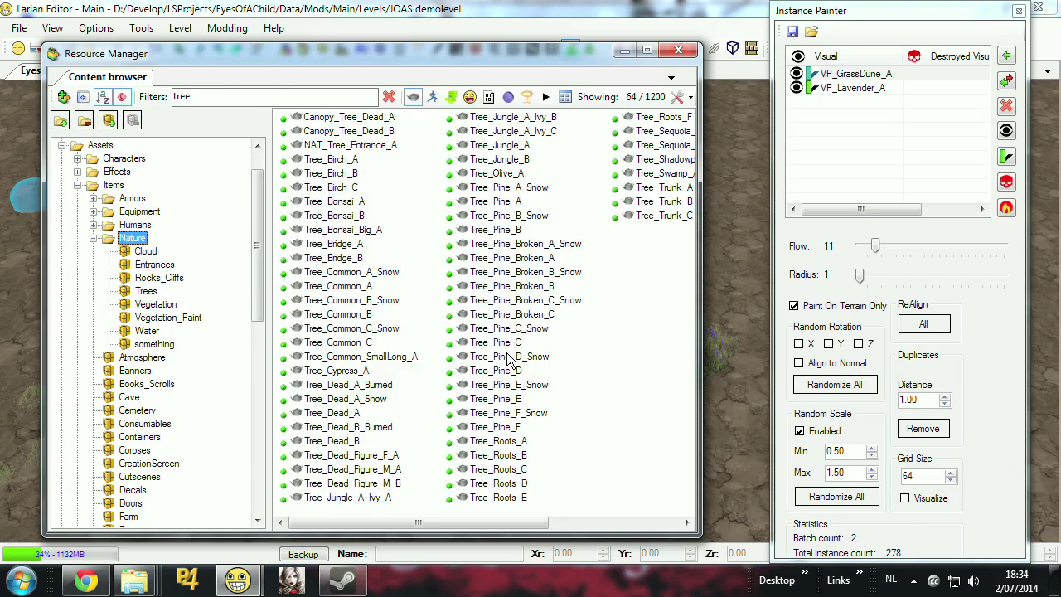
left_click(501, 344)
left_click(1006, 55)
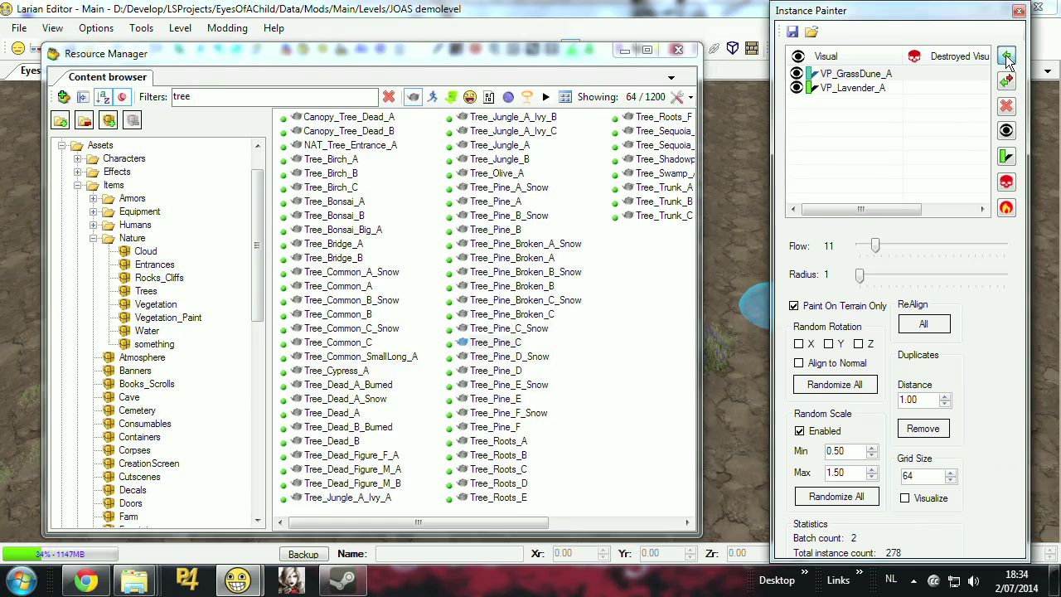
left_click(677, 48)
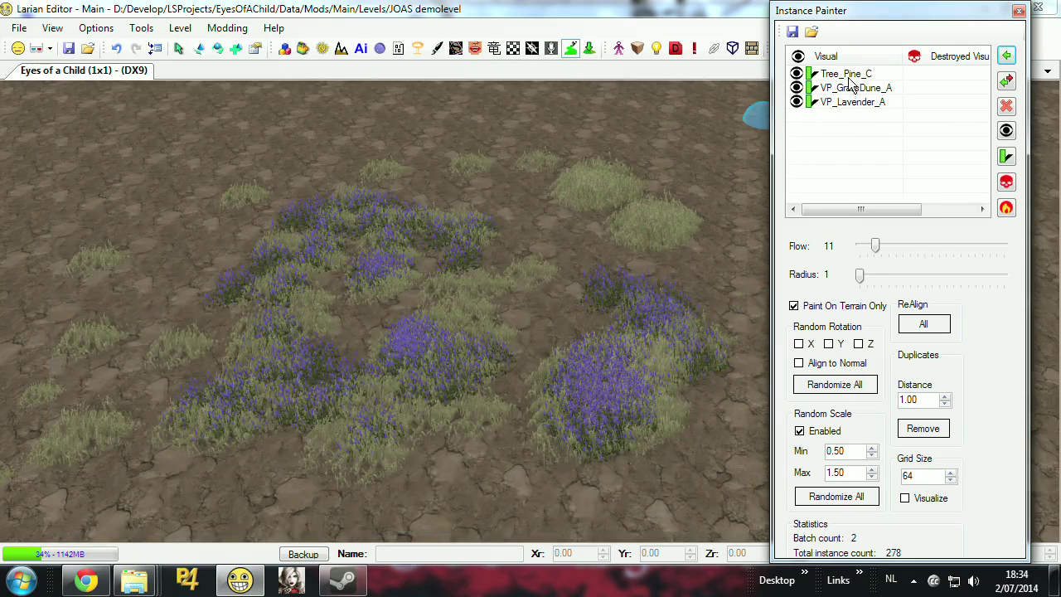
Step: Paint three Tree_Pine_C instances in and around the grass and lavender patches
left_click(847, 74)
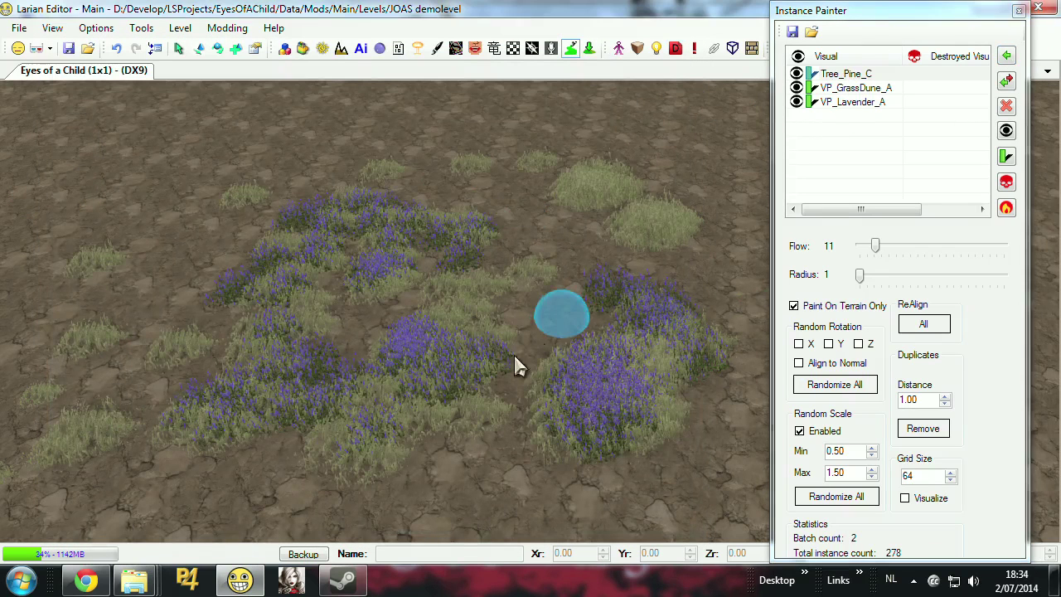
left_click_drag(517, 356, 495, 220)
key("s")
key("a")
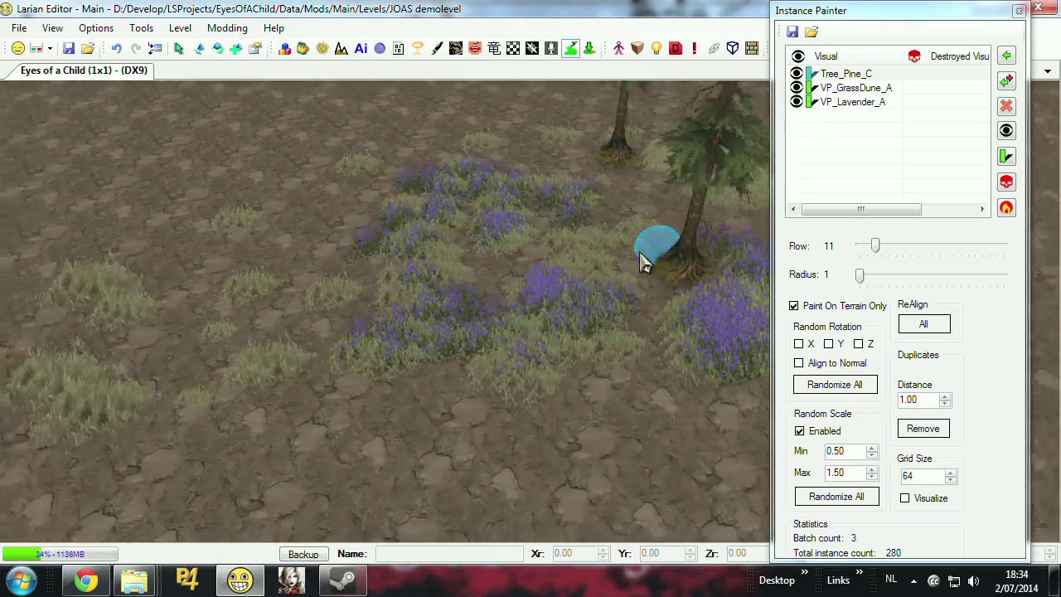
key("w")
key("d")
left_click(436, 319)
key("s")
key("a")
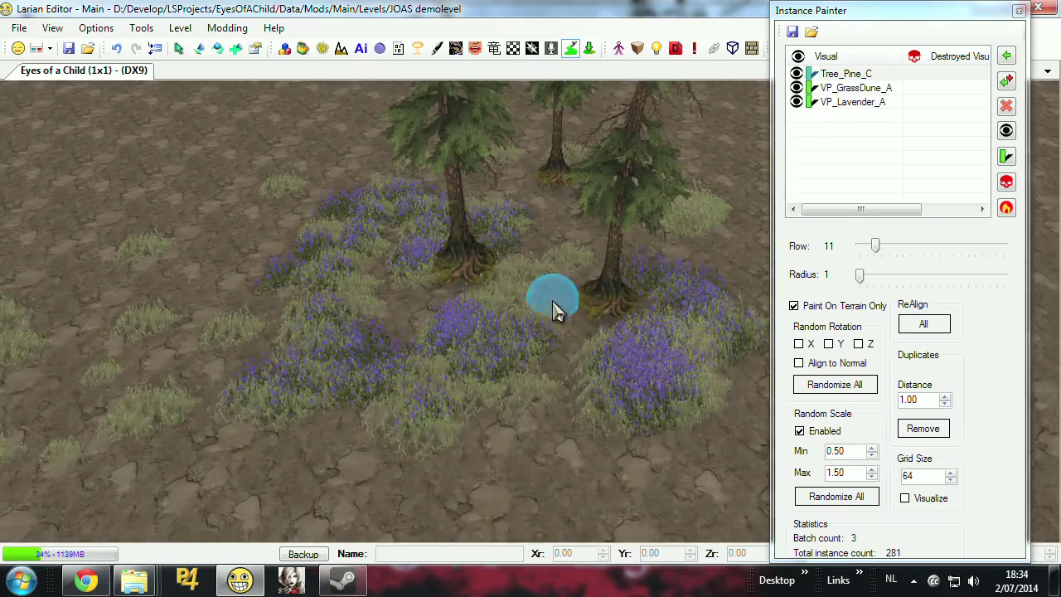
Step: Switch to the game camera, raise the brush flow to 37 and paint a larger group of pines around the patch
left_click(51, 48)
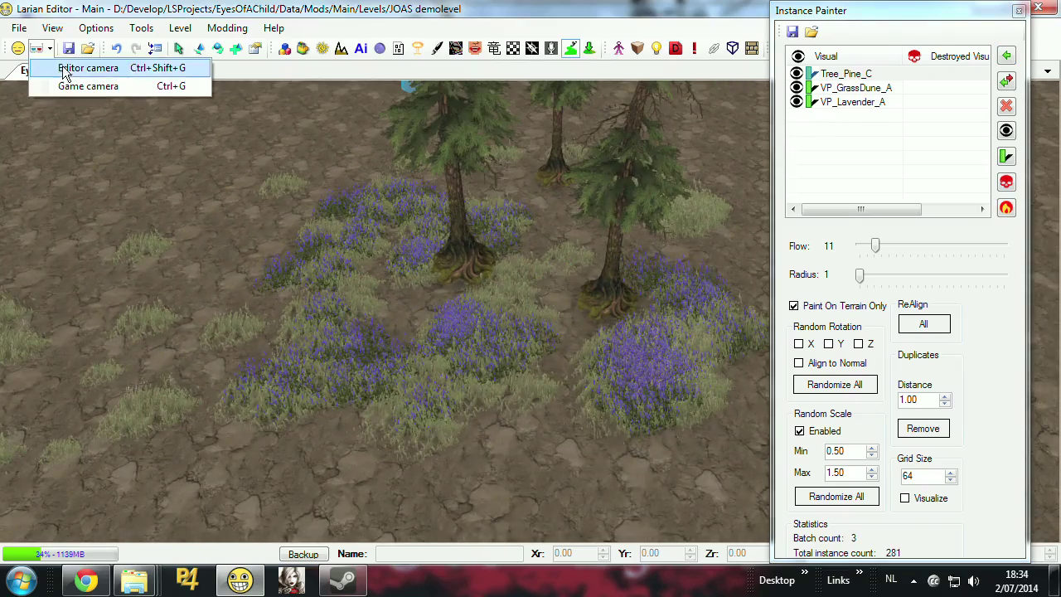
left_click(68, 83)
scroll(319, 182, "down", 4)
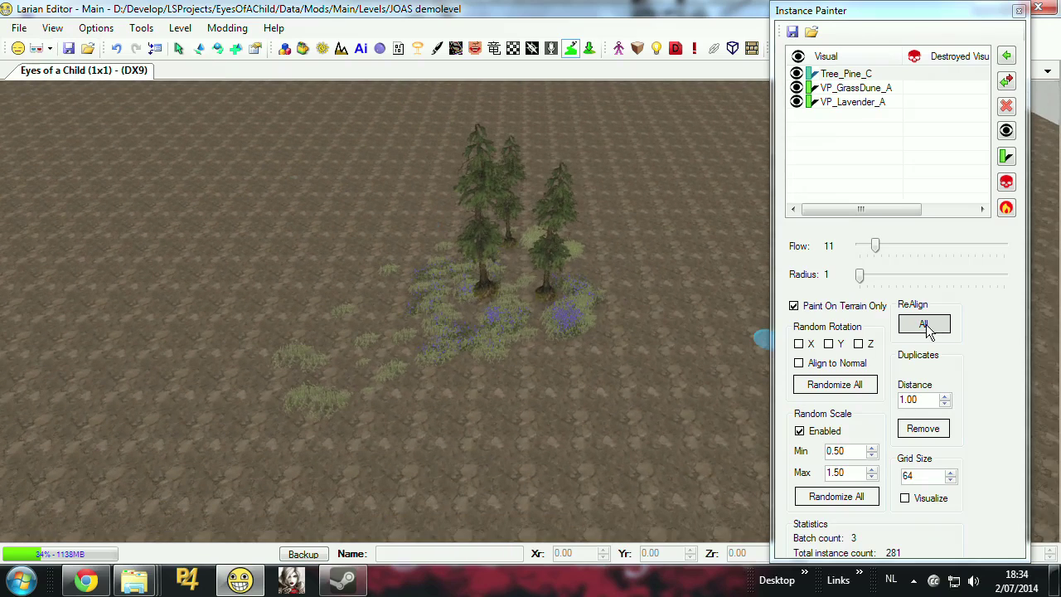
left_click_drag(877, 243, 913, 245)
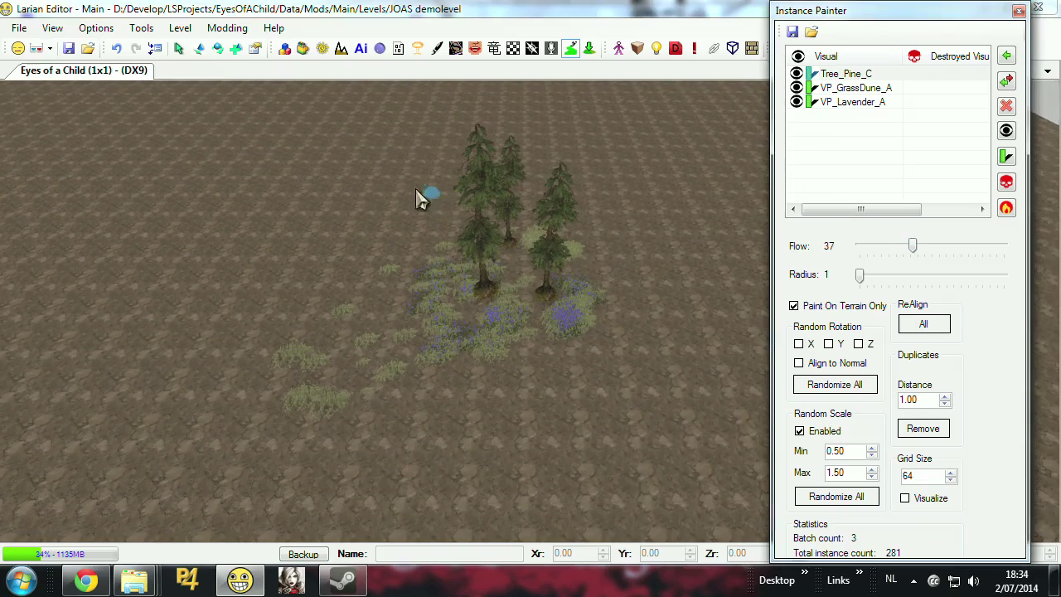
mouse_move(284, 237)
left_mouse_down()
mouse_move(292, 394)
mouse_move(353, 240)
mouse_move(405, 323)
mouse_move(408, 230)
mouse_move(323, 226)
mouse_move(464, 369)
left_mouse_up()
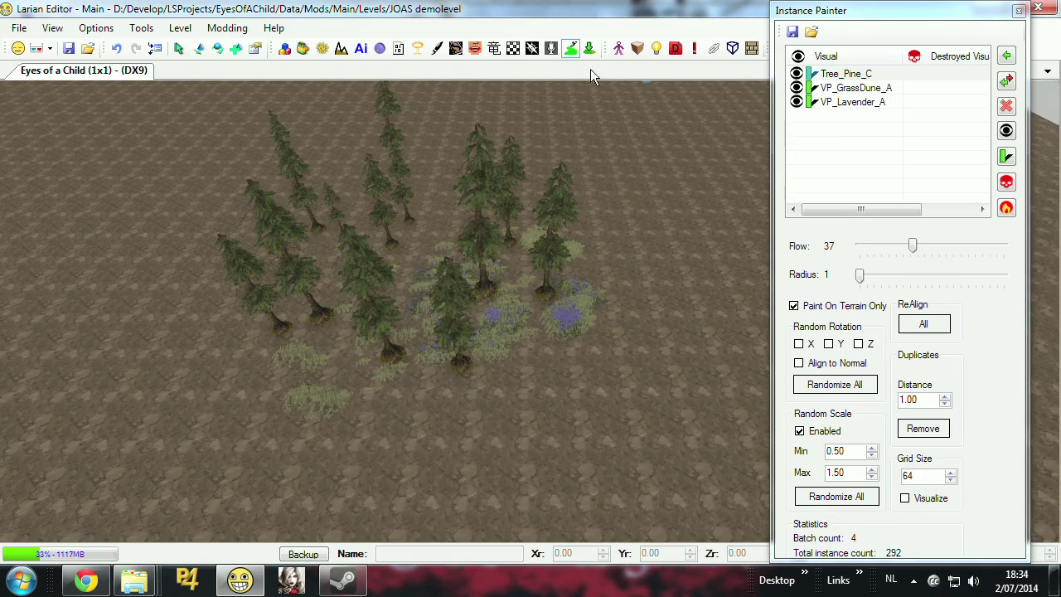
left_click(303, 49)
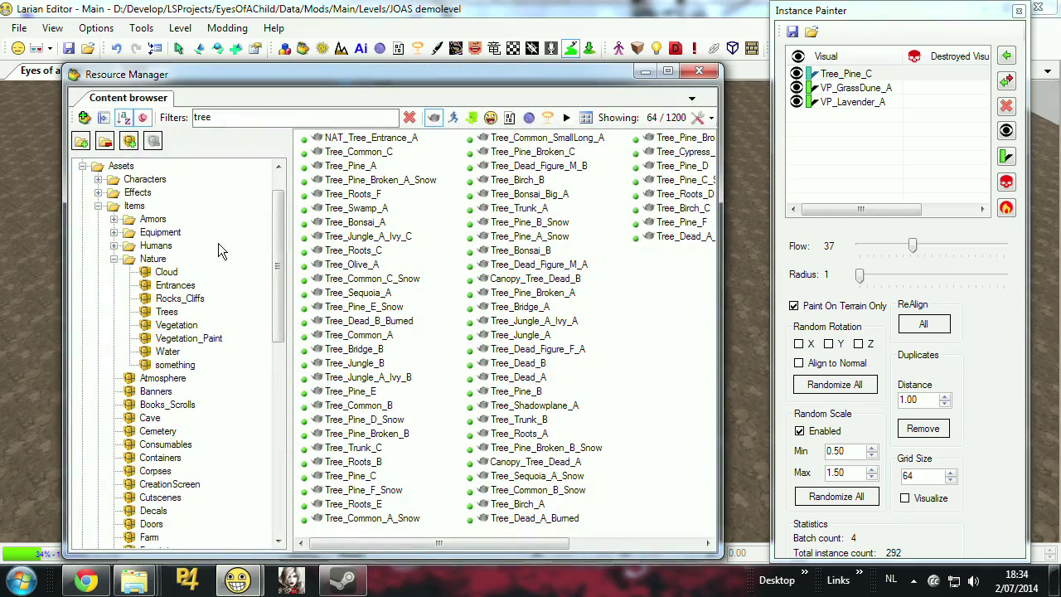
left_click_drag(277, 245, 277, 211)
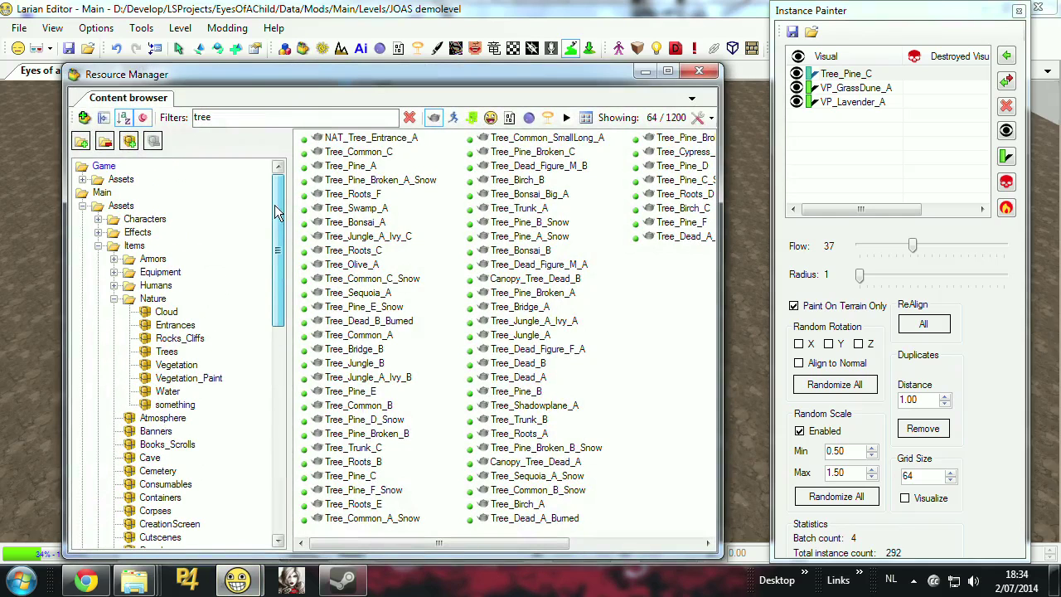
left_click(698, 71)
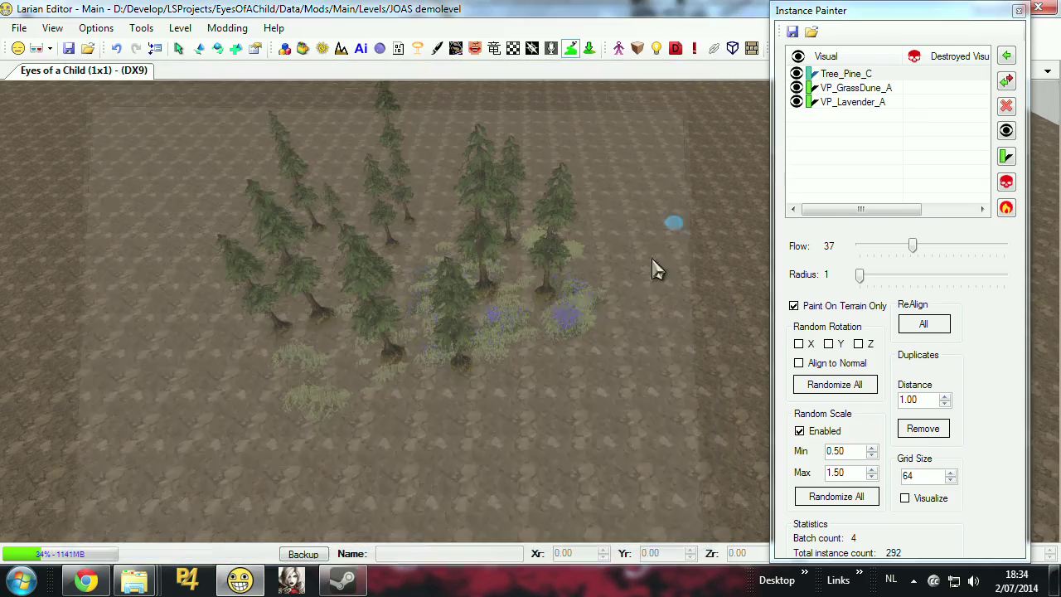
Step: Erase all painted Tree_Pine_C instances and enlarge the brush radius to 15
mouse_move(596, 235)
left_mouse_down()
mouse_move(644, 384)
mouse_move(621, 254)
mouse_move(590, 407)
left_mouse_up()
mouse_move(497, 347)
left_mouse_down()
mouse_move(461, 358)
mouse_move(329, 294)
mouse_move(641, 383)
mouse_move(319, 178)
left_mouse_up()
scroll(465, 335, "up", 14)
Step: Erase all VP_GrassDune_A and VP_Lavender_A instances from the terrain with the large brush
left_click(833, 79)
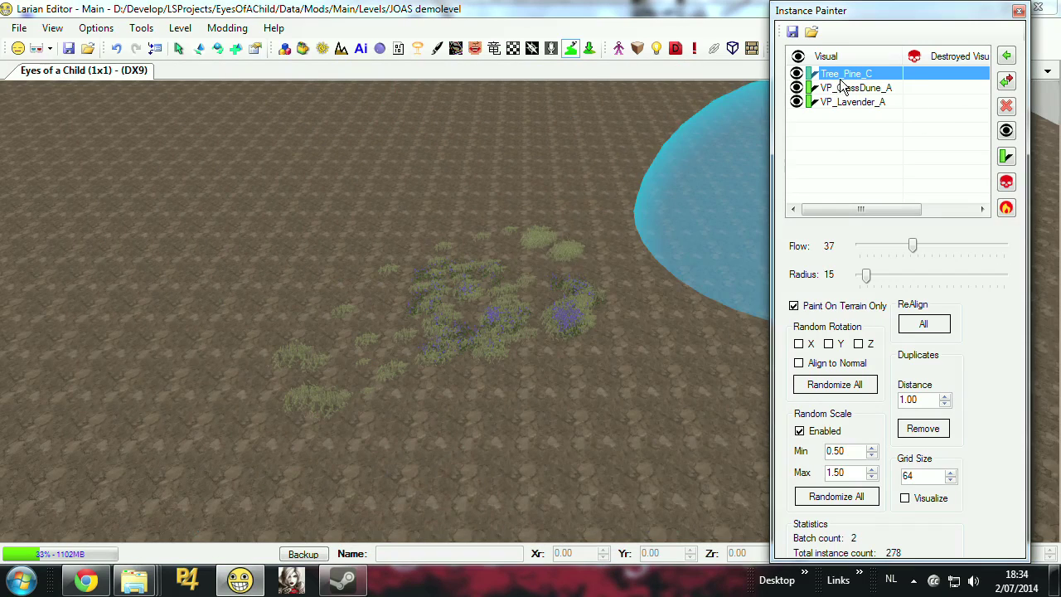
left_click(868, 102)
left_click(867, 93)
mouse_move(618, 190)
left_mouse_down("shift")
mouse_move(503, 301)
mouse_move(713, 261)
left_mouse_up("shift")
left_click(857, 104)
mouse_move(535, 305)
left_mouse_down()
mouse_move(431, 359)
mouse_move(433, 324)
left_mouse_up()
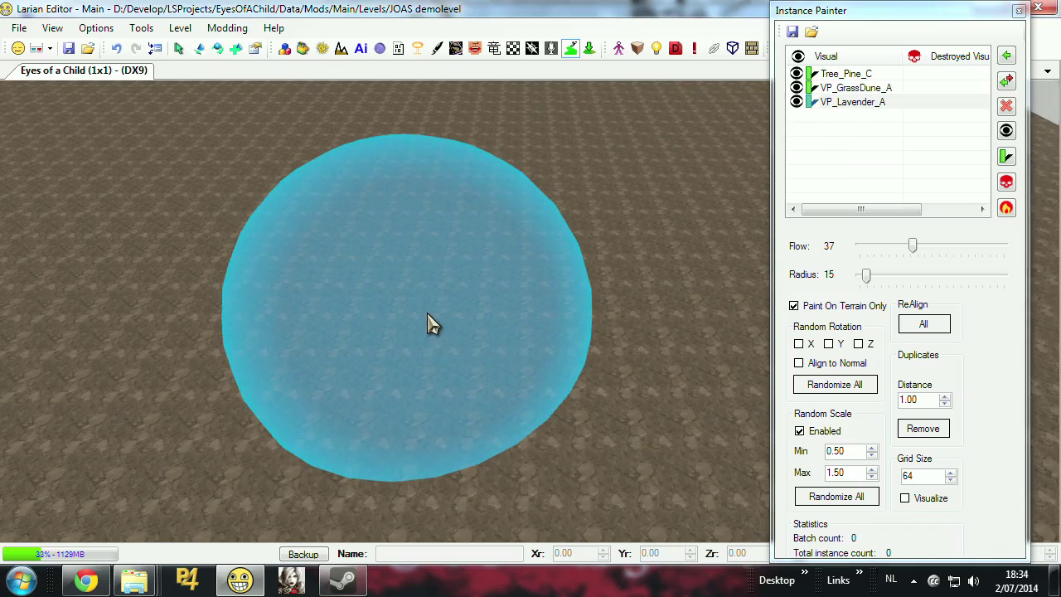